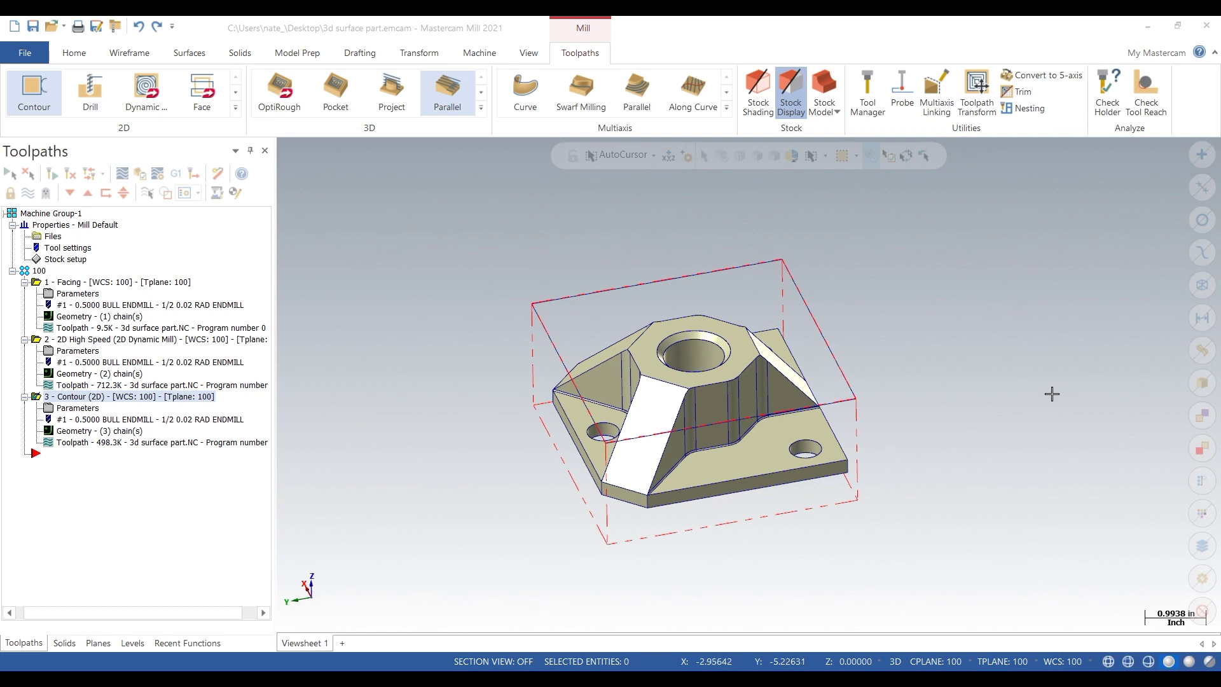
Step: Verify all three operations in toolpath group 100, playing the material removal simulation at the fastest speed
{"action": "mouse_move", "coordinate": [954, 450]}
{"action": "middle_mouse_down"}
{"action": "mouse_move", "coordinate": [963, 422]}
{"action": "mouse_move", "coordinate": [1000, 430]}
{"action": "mouse_move", "coordinate": [900, 442]}
{"action": "mouse_move", "coordinate": [858, 485]}
{"action": "mouse_move", "coordinate": [952, 449]}
{"action": "mouse_move", "coordinate": [935, 439]}
{"action": "middle_mouse_up"}
{"action": "left_click", "coordinate": [44, 271]}
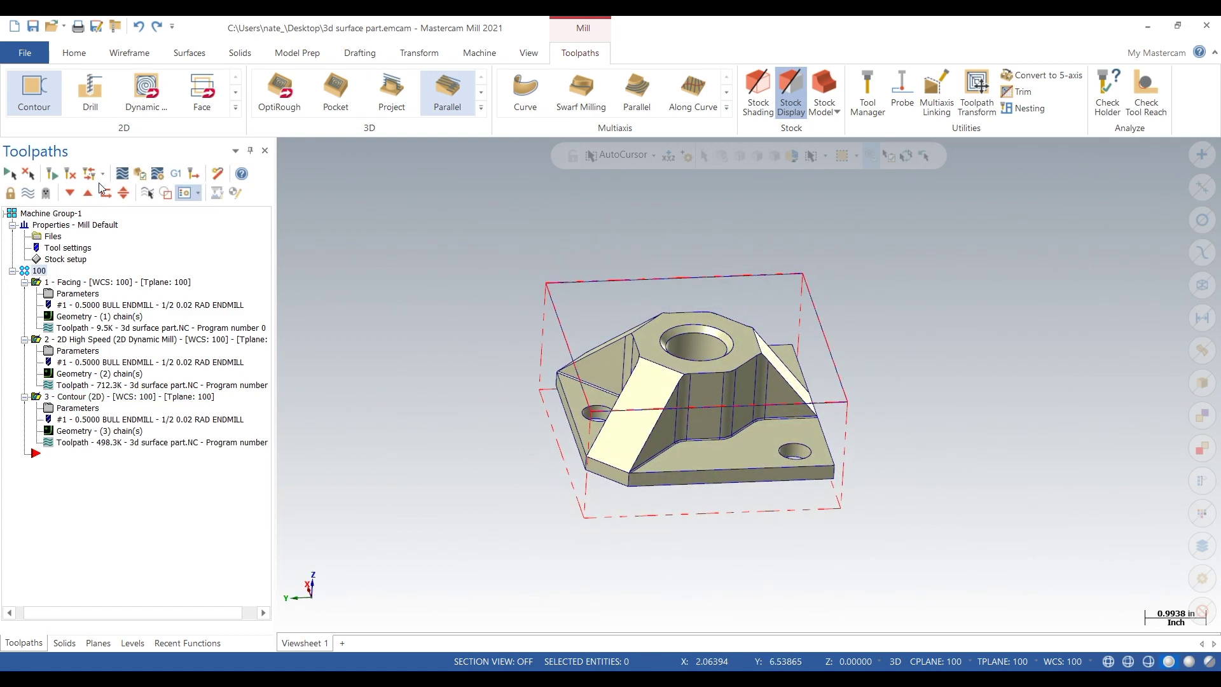
{"action": "left_click", "coordinate": [29, 196]}
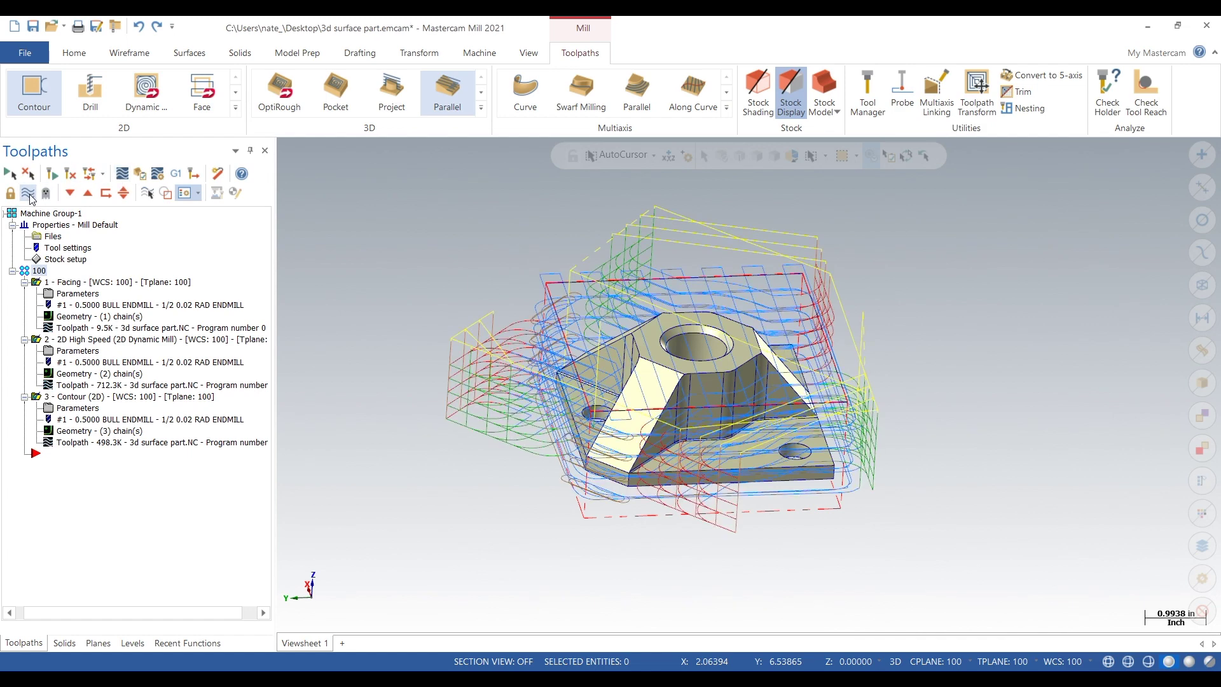
{"action": "left_click", "coordinate": [140, 176]}
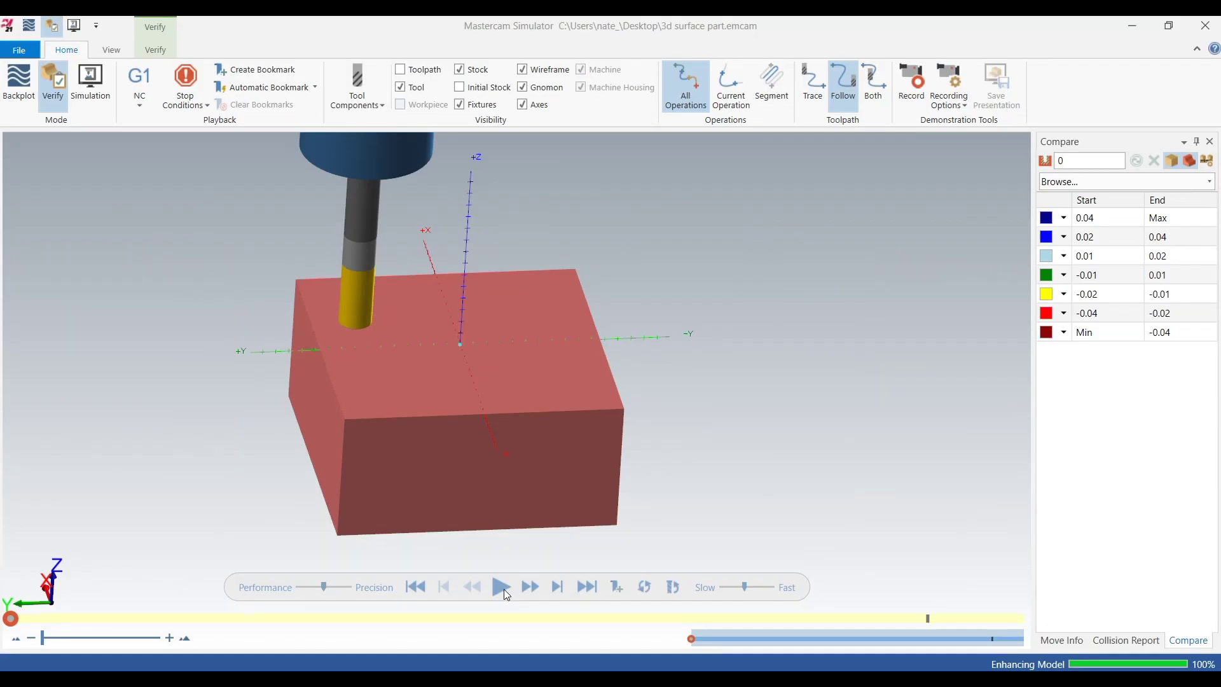
{"action": "left_click", "coordinate": [501, 587]}
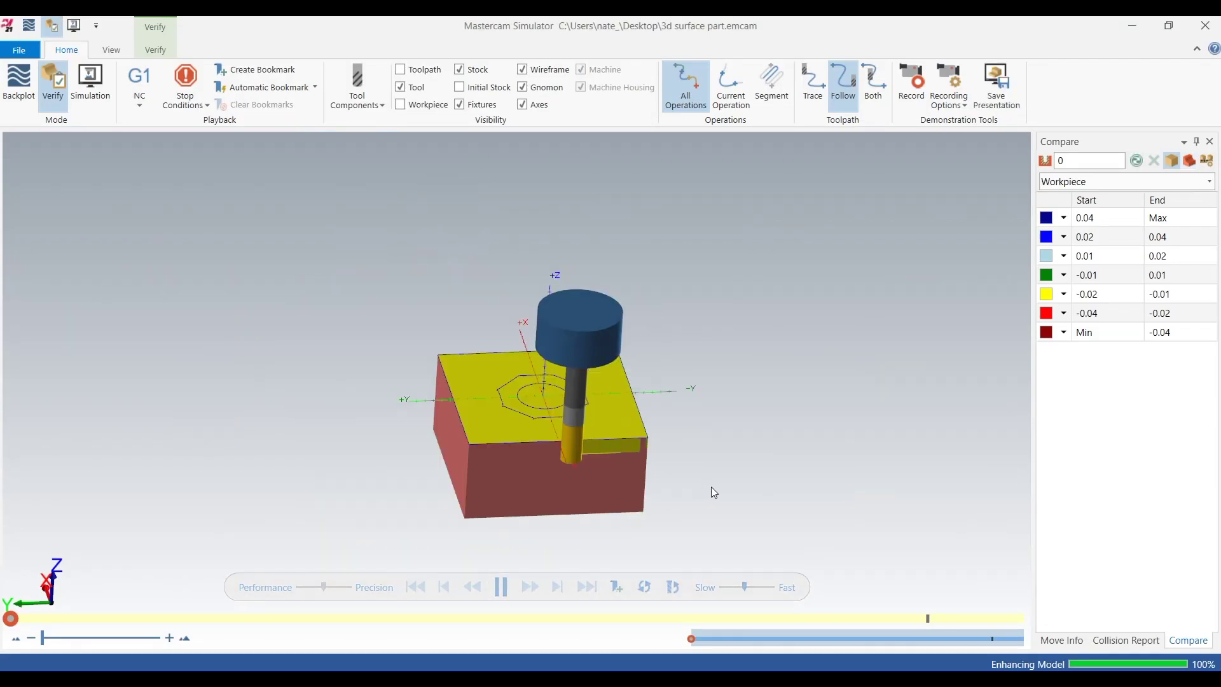
{"action": "left_click_drag", "start_coordinate": [744, 586], "coordinate": [773, 586]}
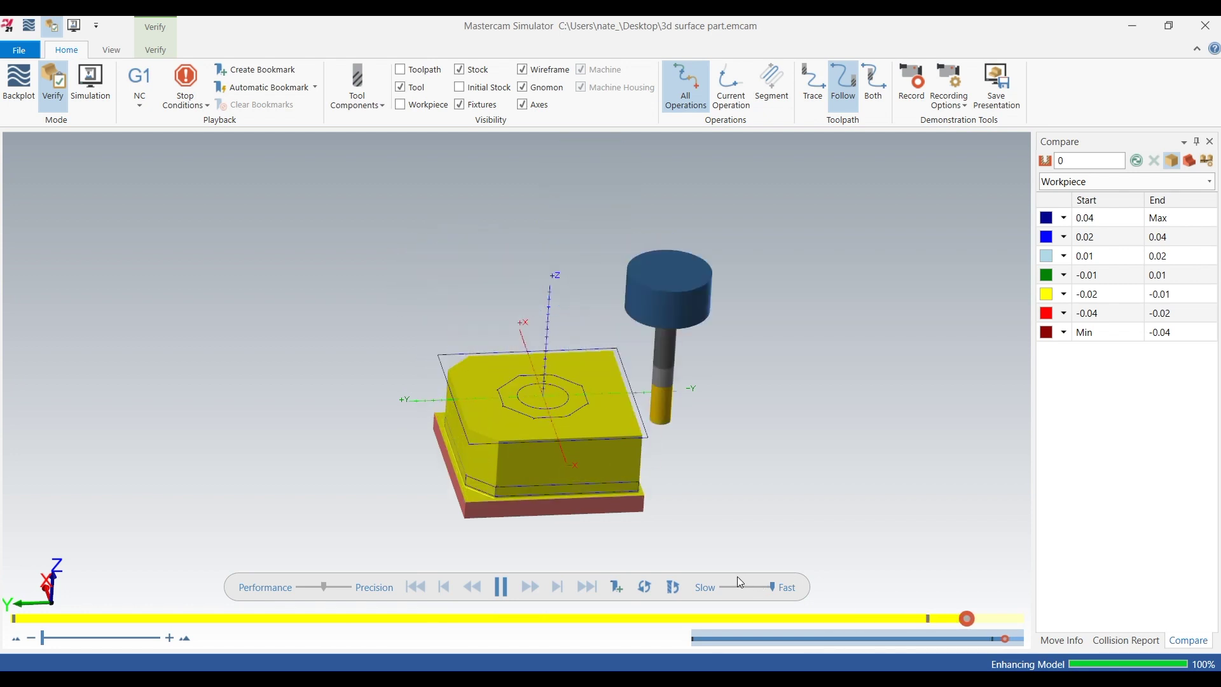
Step: Inspect the simulated part for stock left above the sloped rib faces, and return from the simulator to the Mastercam model
{"action": "scroll", "coordinate": [558, 447], "scroll_direction": "up", "scroll_amount": 5}
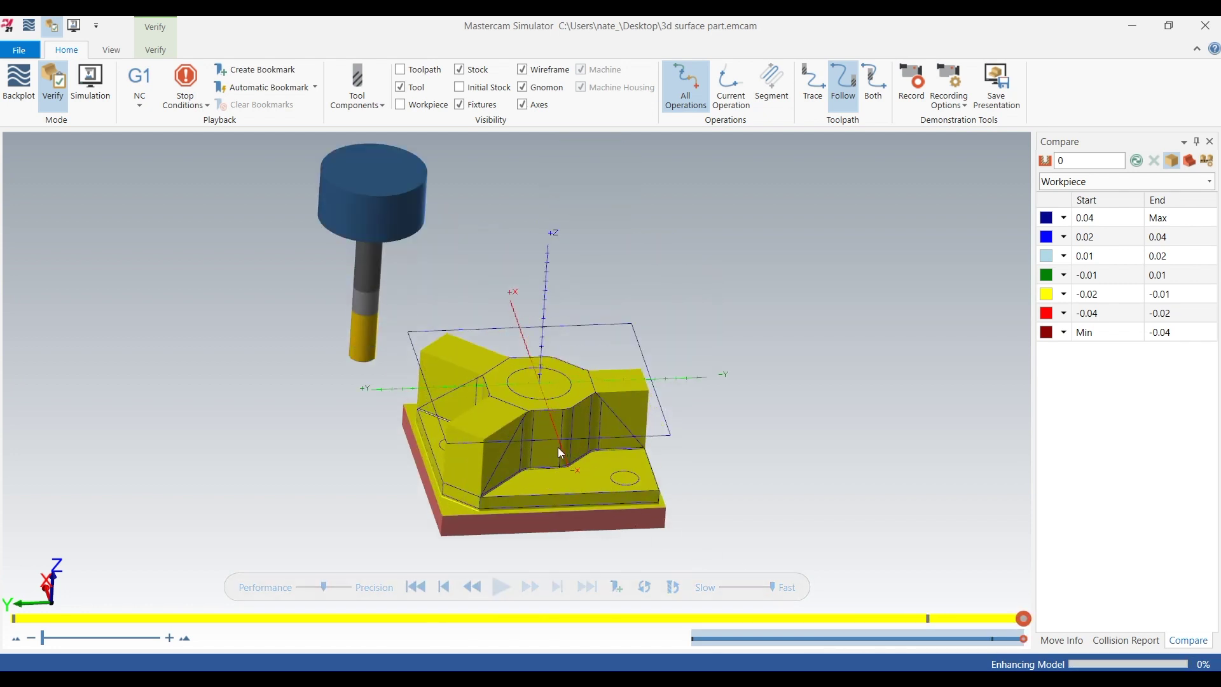
{"action": "scroll", "coordinate": [598, 486], "scroll_direction": "down", "scroll_amount": 4}
{"action": "scroll", "coordinate": [573, 448], "scroll_direction": "up", "scroll_amount": 4}
{"action": "mouse_move", "coordinate": [607, 452]}
{"action": "middle_mouse_down"}
{"action": "mouse_move", "coordinate": [615, 425]}
{"action": "mouse_move", "coordinate": [655, 452]}
{"action": "mouse_move", "coordinate": [597, 466]}
{"action": "mouse_move", "coordinate": [609, 459]}
{"action": "middle_mouse_up"}
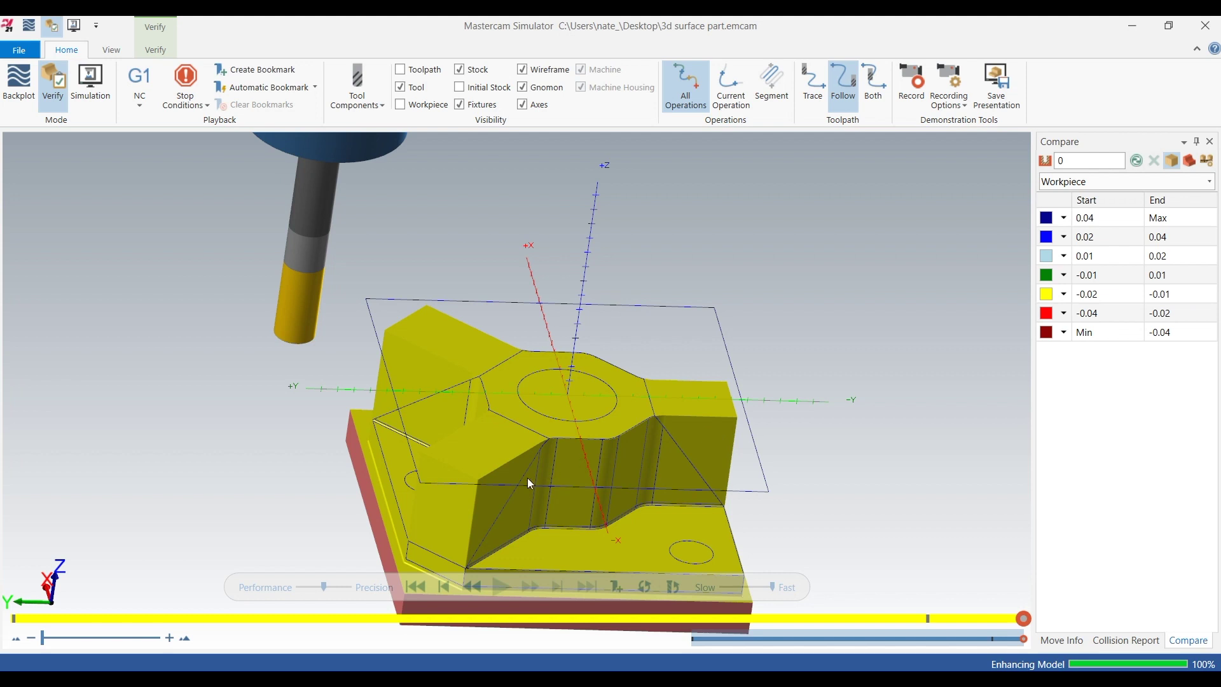
{"action": "scroll", "coordinate": [432, 380], "scroll_direction": "down", "scroll_amount": 3}
{"action": "scroll", "coordinate": [483, 427], "scroll_direction": "up", "scroll_amount": 3}
{"action": "middle_click_drag", "start_coordinate": [483, 427], "coordinate": [447, 422]}
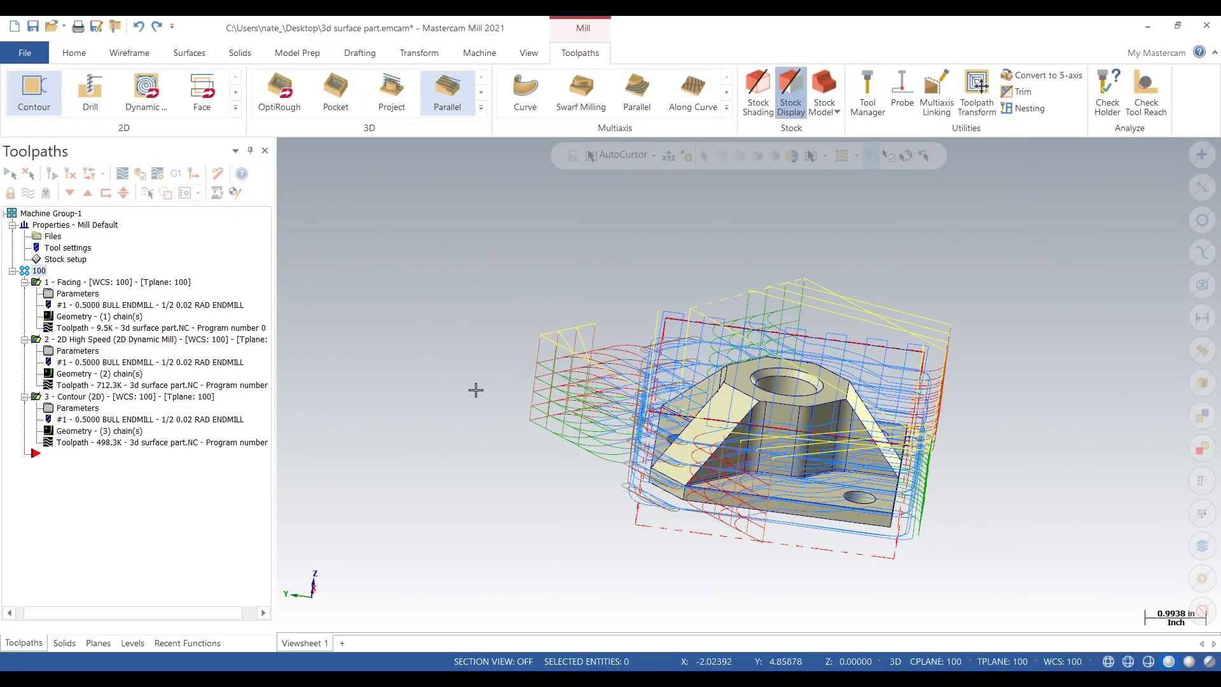
Step: Hide the displayed toolpaths and start a Surface Rough Parallel toolpath with the Boss option
{"action": "left_click", "coordinate": [29, 195]}
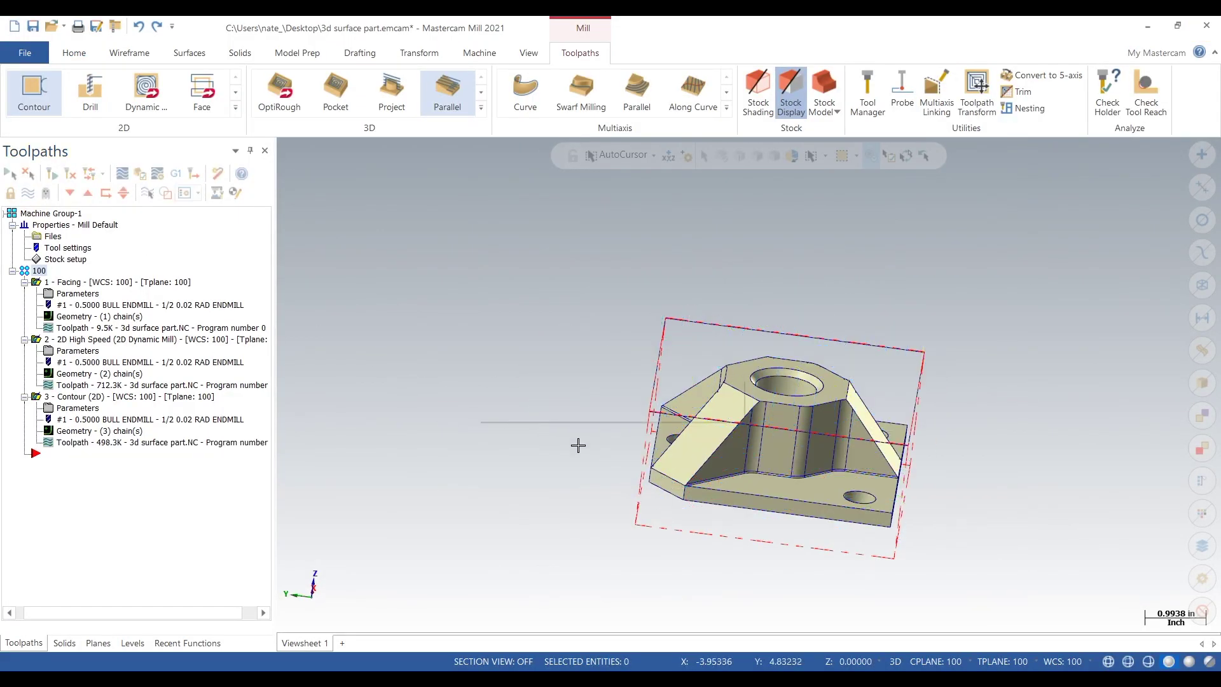
{"action": "right_click", "coordinate": [481, 446]}
{"action": "left_click", "coordinate": [573, 263]}
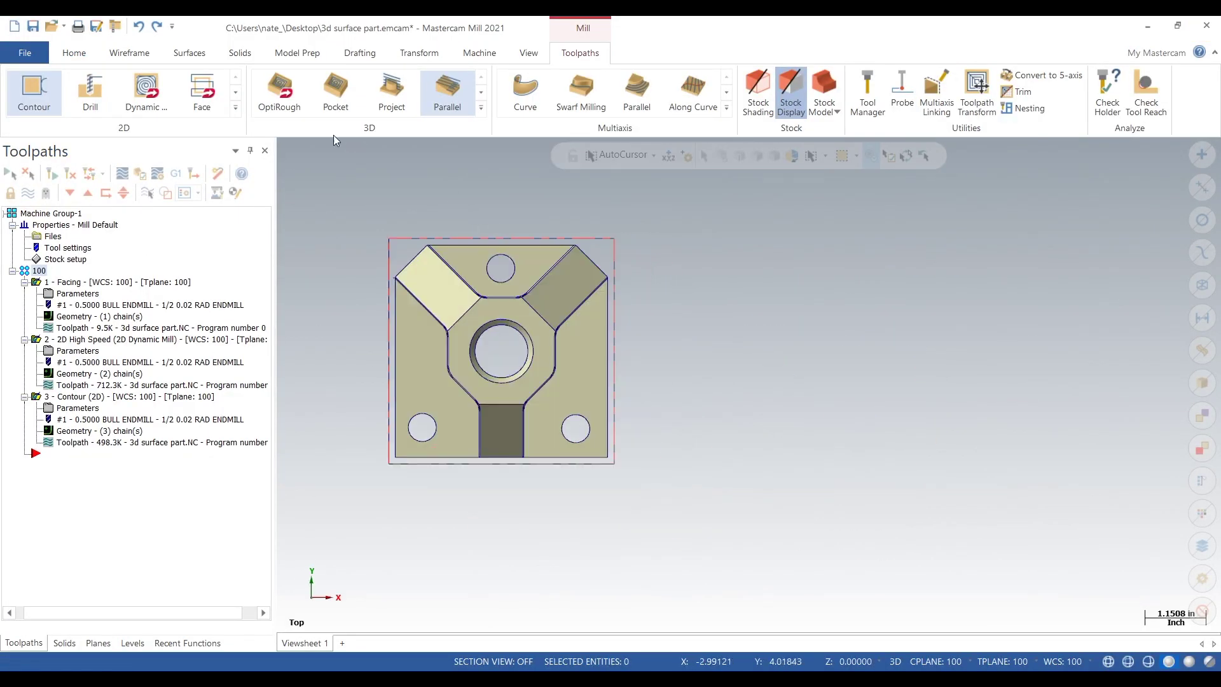
{"action": "left_click", "coordinate": [481, 108]}
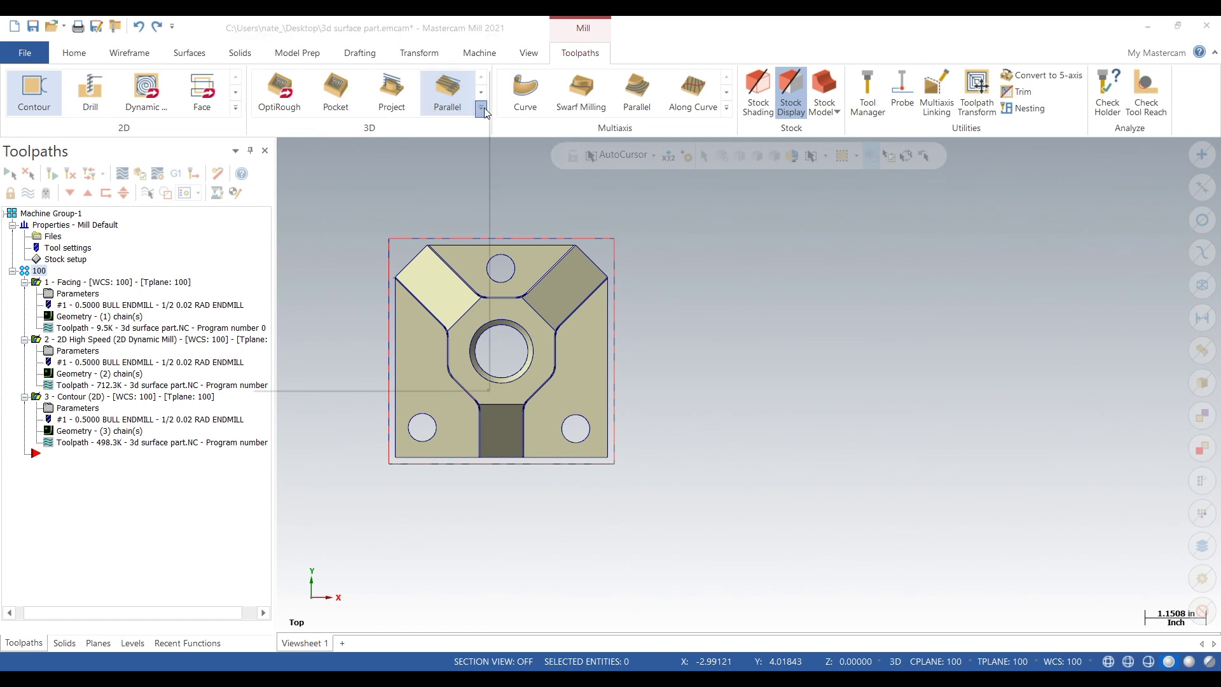
{"action": "left_click", "coordinate": [445, 102]}
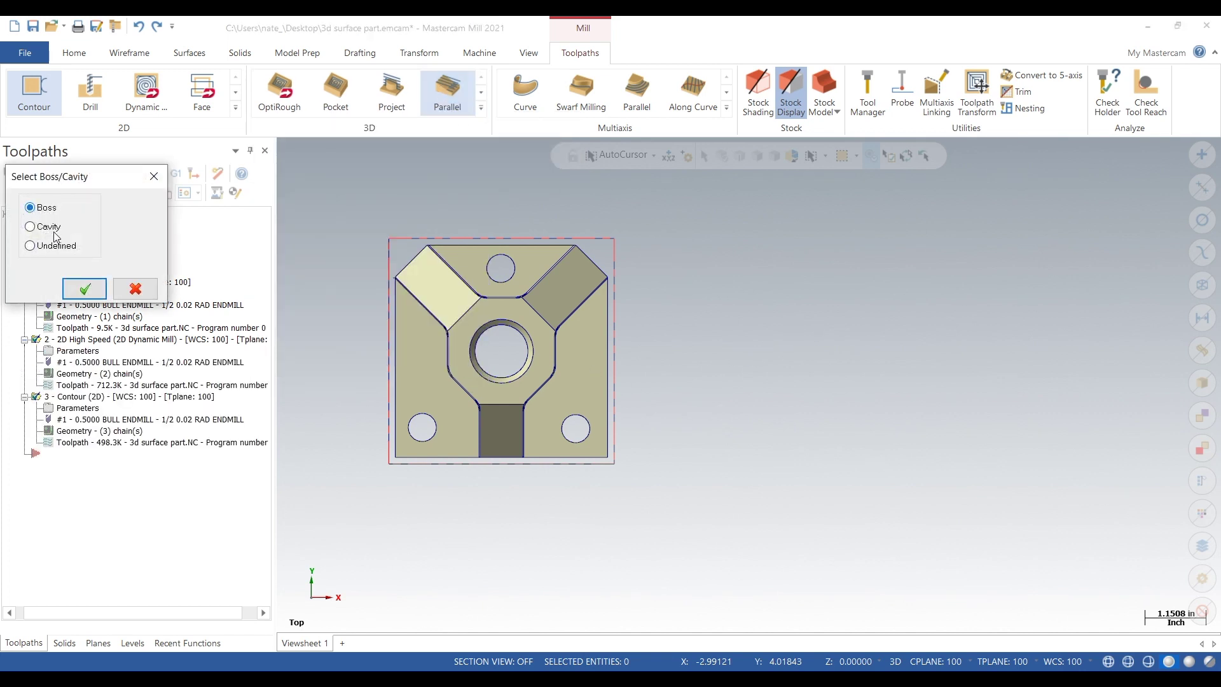
{"action": "left_click", "coordinate": [83, 288]}
Step: Select the three sloped rib faces as drive surfaces and accept the toolpath surface selection
{"action": "key", "text": "alt+7"}
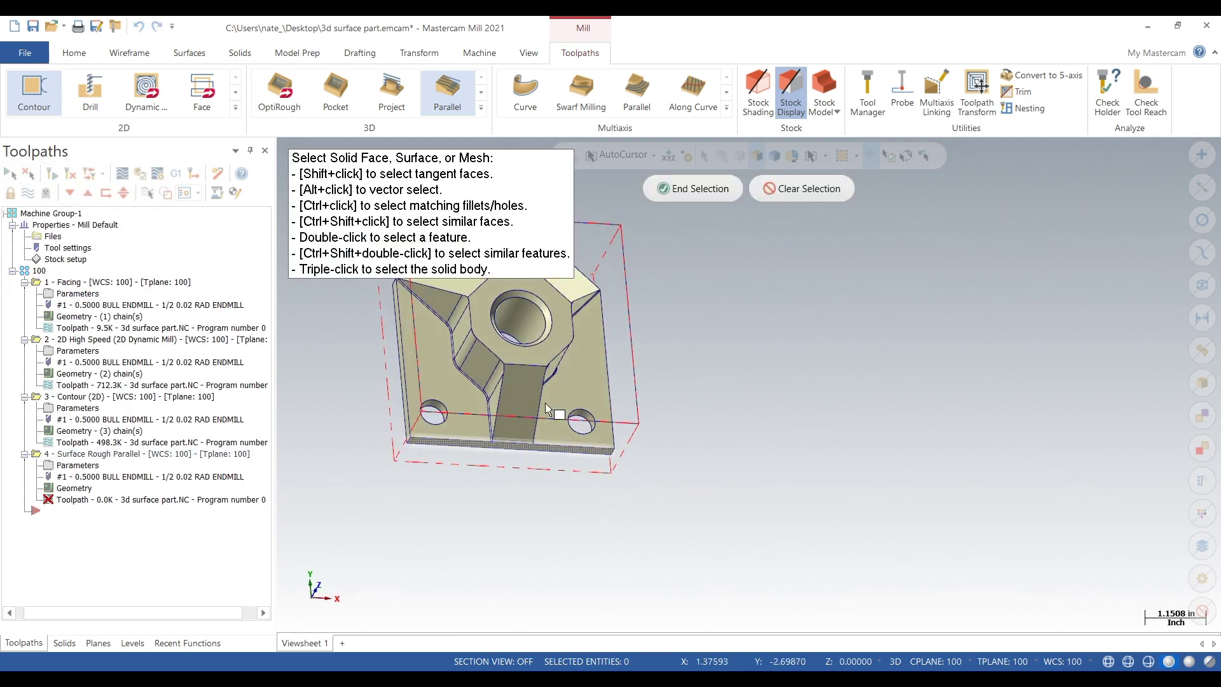
{"action": "left_click", "coordinate": [518, 394]}
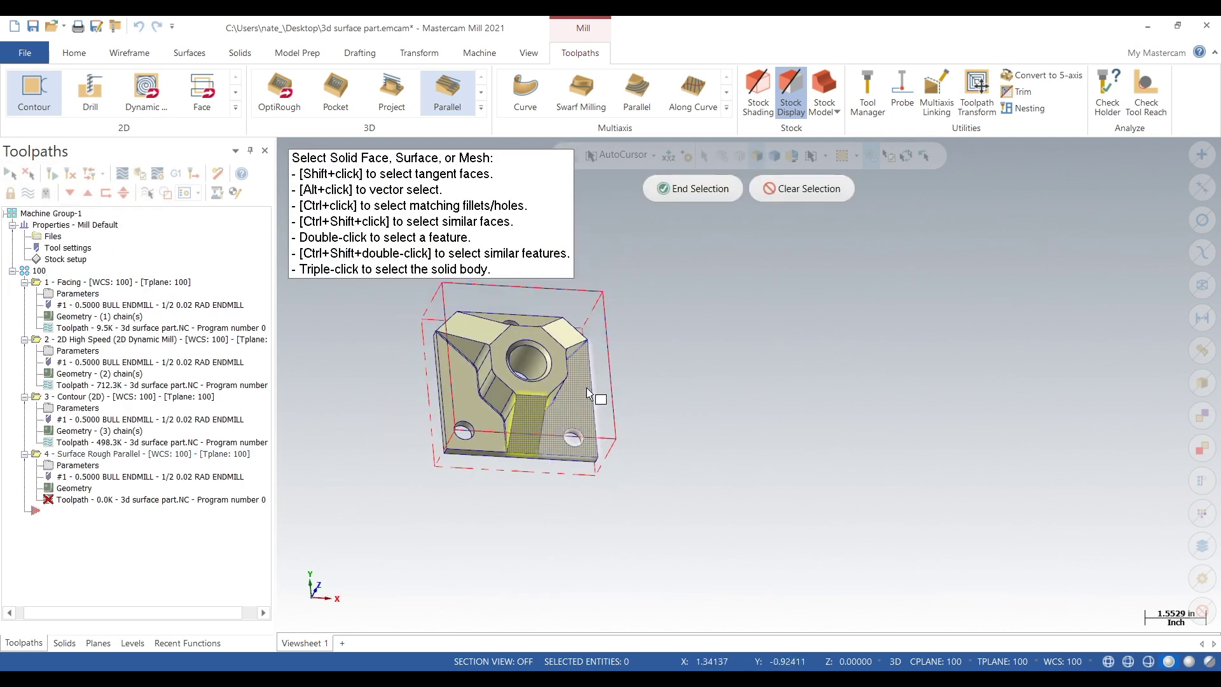
{"action": "left_click", "coordinate": [518, 327]}
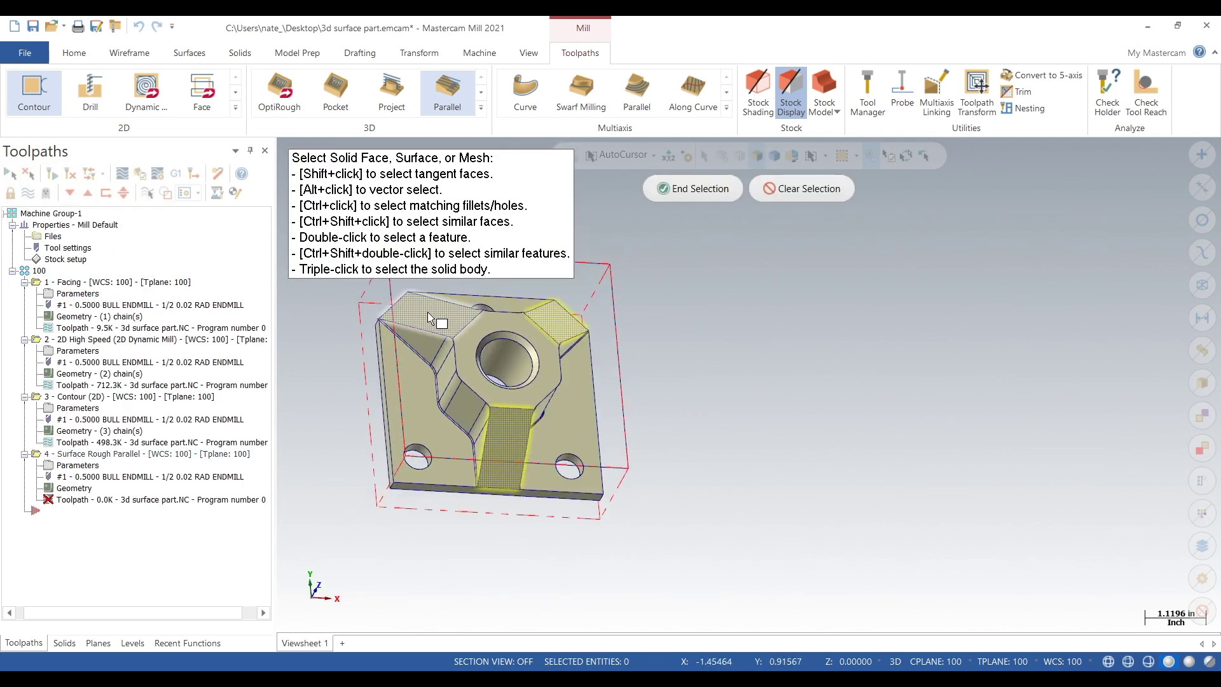
{"action": "left_click", "coordinate": [683, 190]}
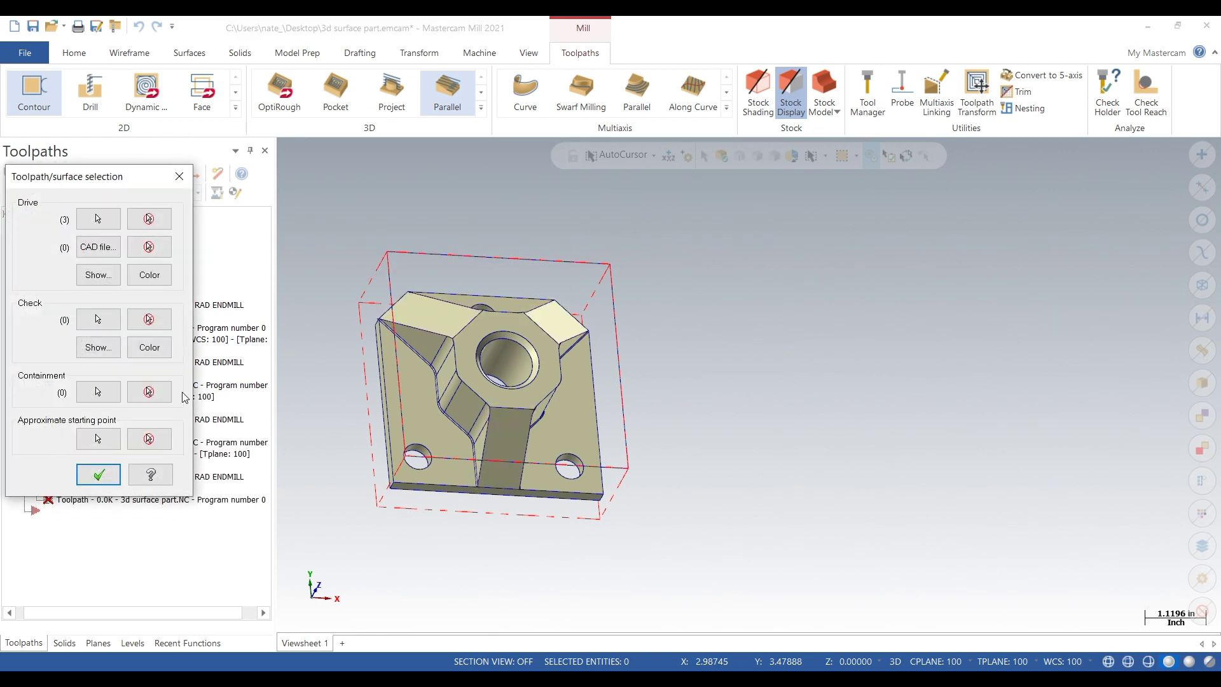
{"action": "left_click", "coordinate": [98, 481]}
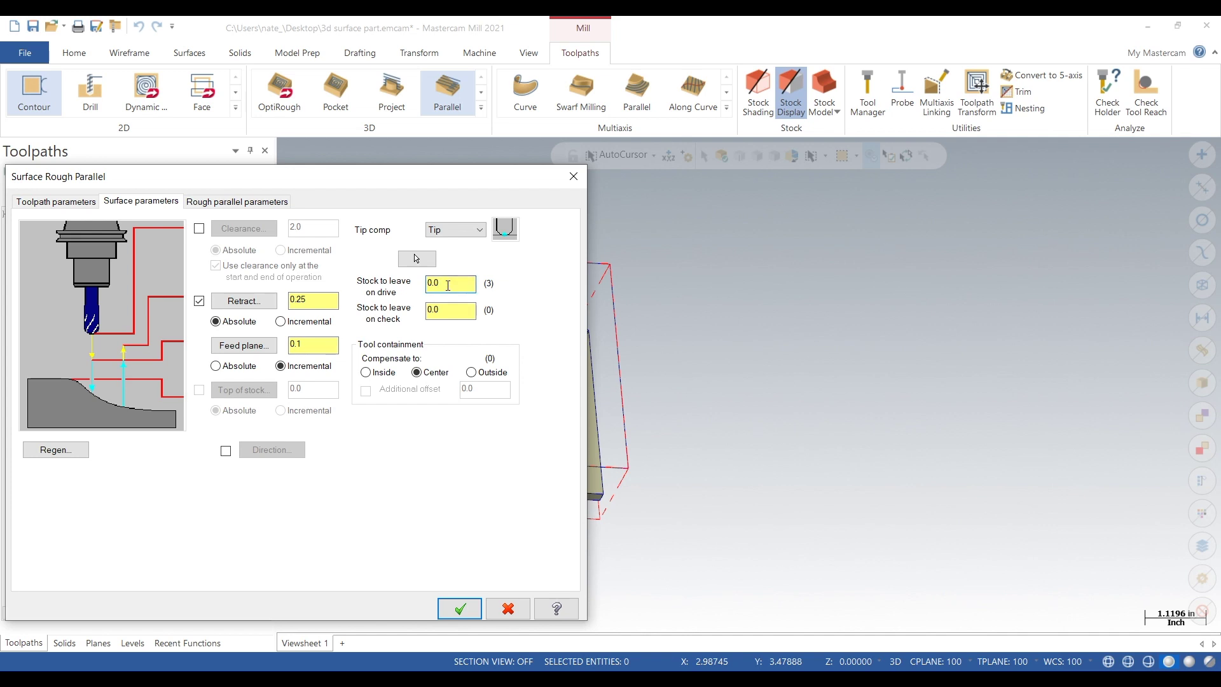
Step: Set the rough parallel max stepover to 0.25, accept the gap settings and generate the toolpath
{"action": "left_click", "coordinate": [238, 202]}
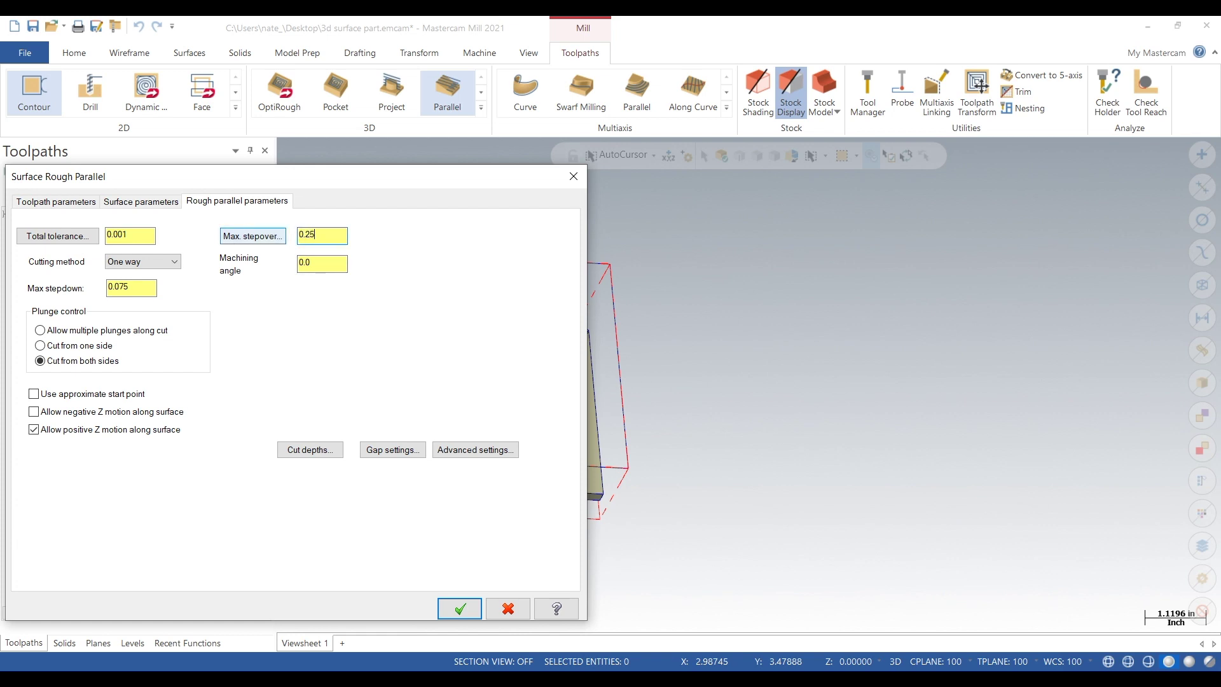
{"action": "left_click", "coordinate": [414, 453]}
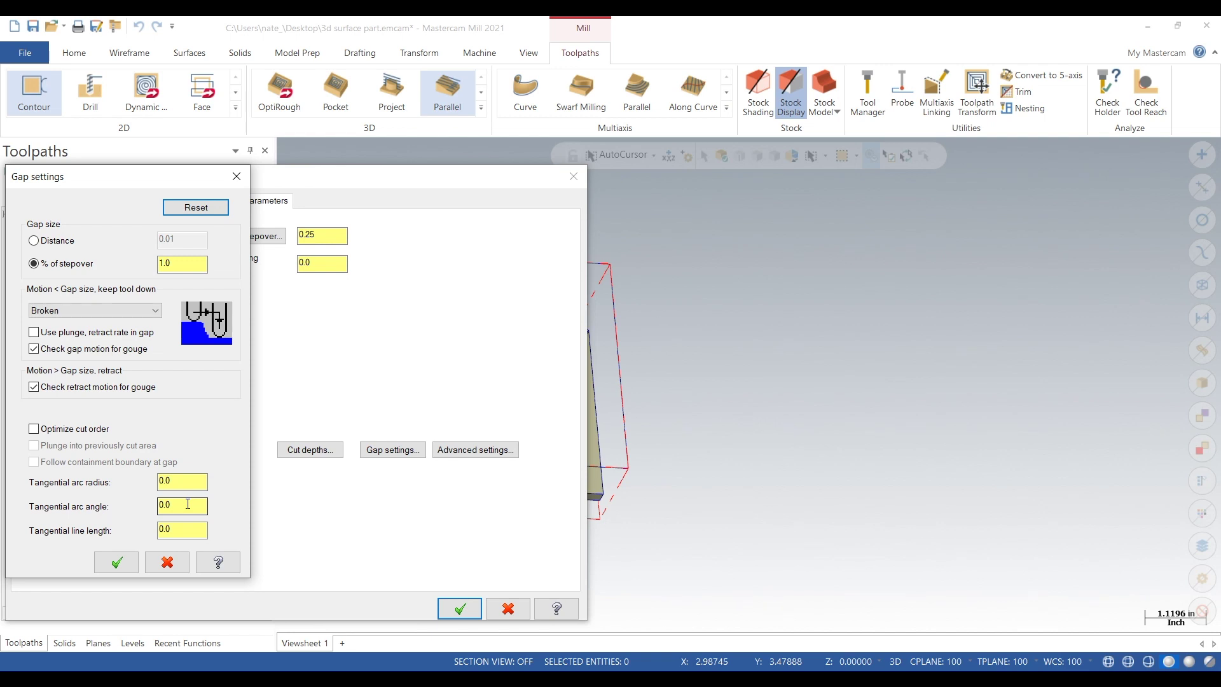
{"action": "left_click", "coordinate": [107, 563]}
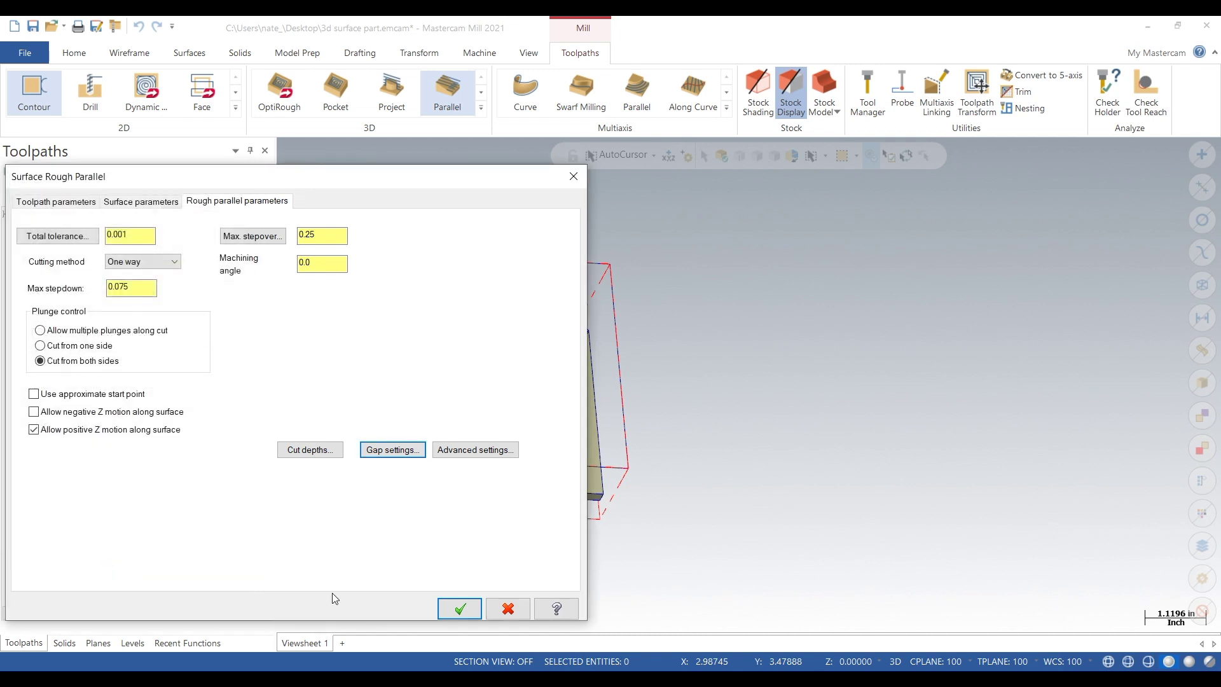
{"action": "left_click", "coordinate": [462, 610]}
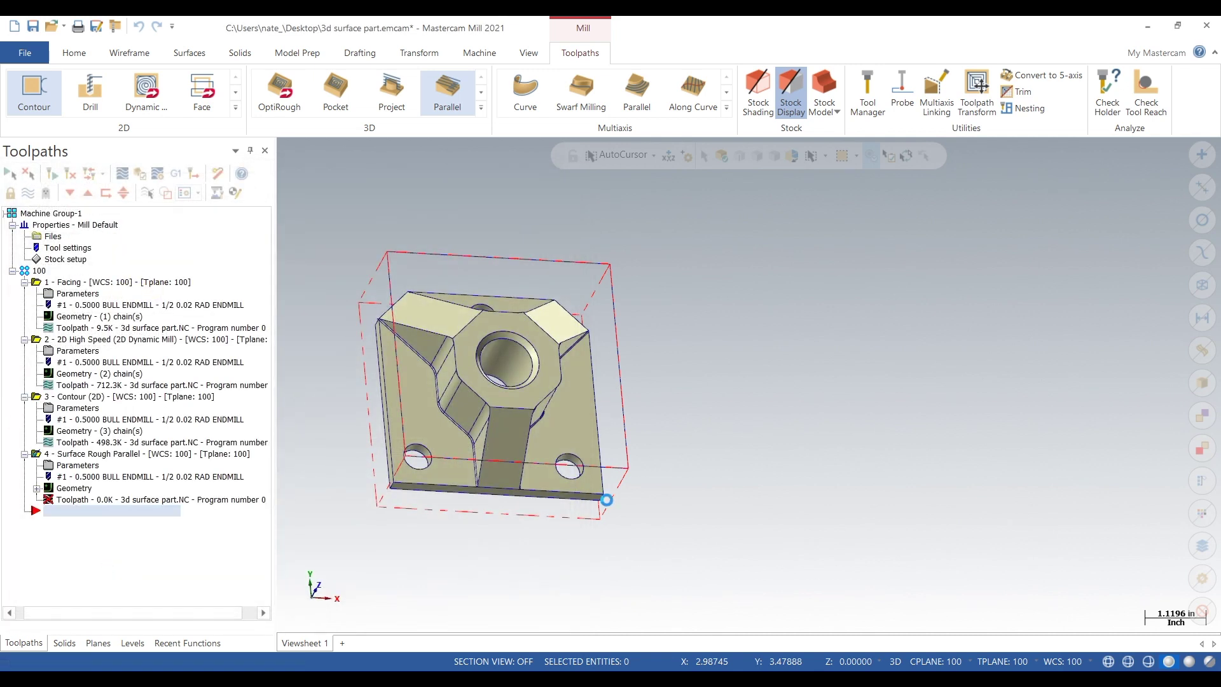
Step: Backplot the Surface Rough Parallel operation and examine the tool motion over the three sloped faces
{"action": "middle_click_drag", "start_coordinate": [553, 521], "coordinate": [414, 450]}
{"action": "scroll", "coordinate": [414, 450], "scroll_direction": "up", "scroll_amount": 5}
{"action": "scroll", "coordinate": [538, 458], "scroll_direction": "down", "scroll_amount": 3}
{"action": "mouse_move", "coordinate": [798, 493]}
{"action": "middle_mouse_down"}
{"action": "mouse_move", "coordinate": [1012, 513]}
{"action": "mouse_move", "coordinate": [846, 493]}
{"action": "mouse_move", "coordinate": [642, 496]}
{"action": "middle_mouse_up"}
{"action": "left_click", "coordinate": [118, 173]}
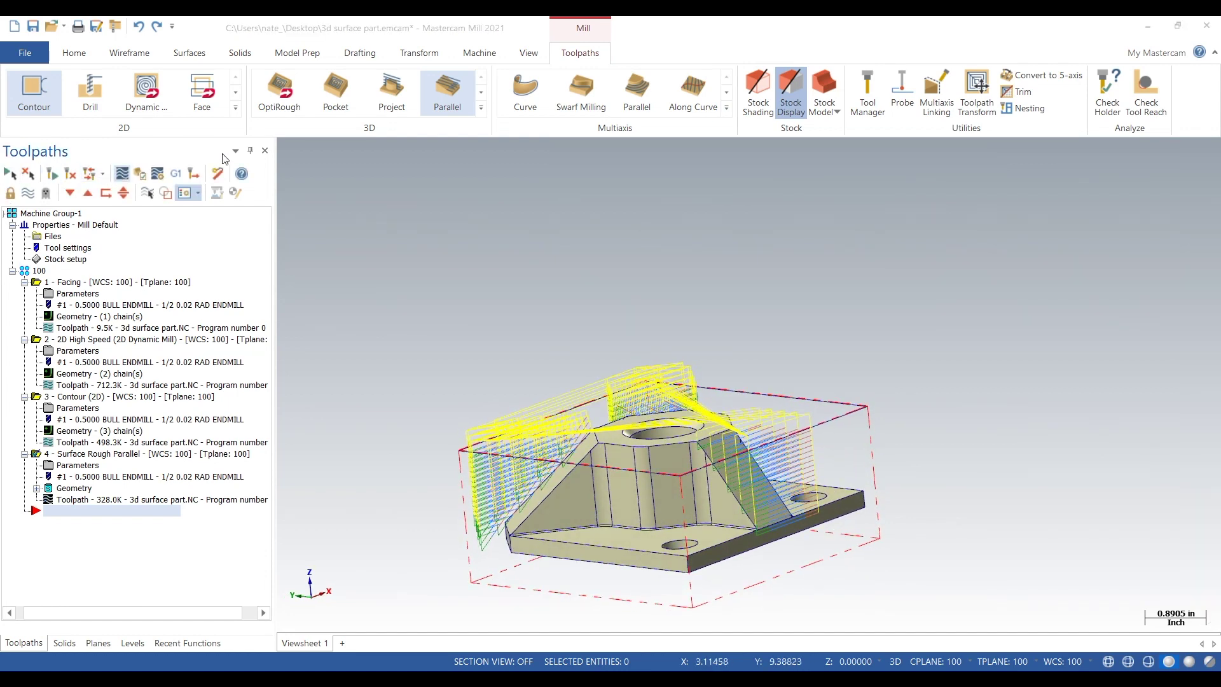
{"action": "left_click", "coordinate": [284, 147]}
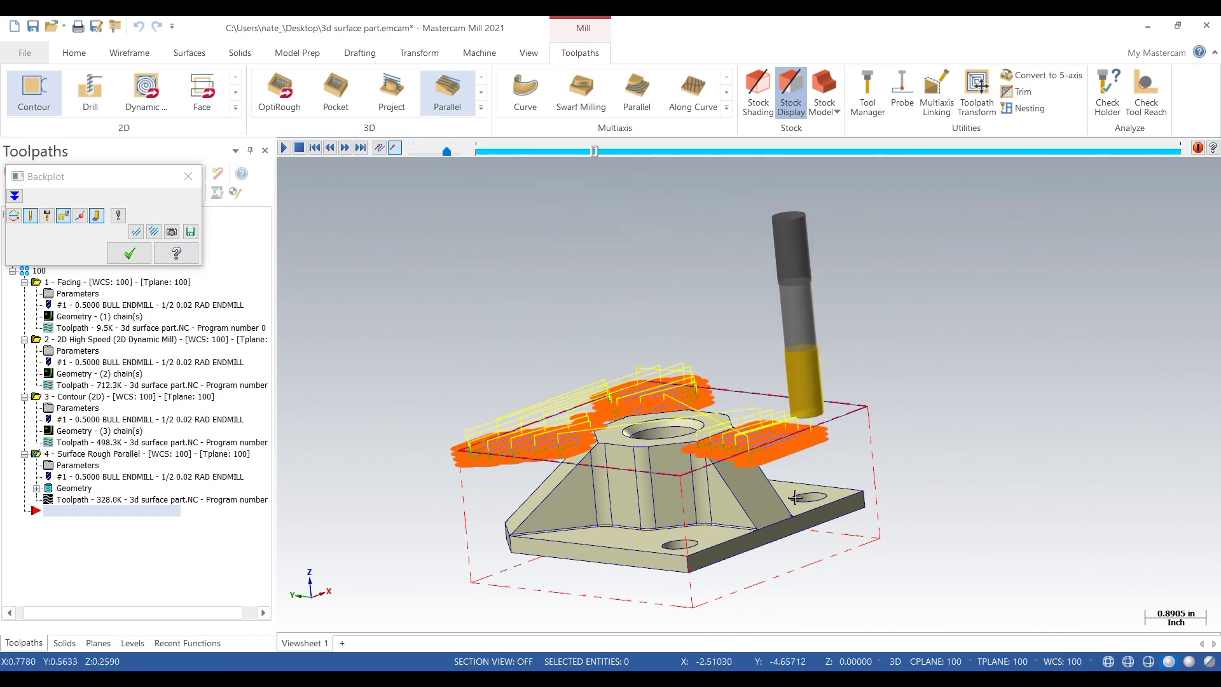
{"action": "scroll", "coordinate": [800, 475], "scroll_direction": "up", "scroll_amount": 2}
{"action": "middle_click_drag", "start_coordinate": [801, 475], "coordinate": [789, 461]}
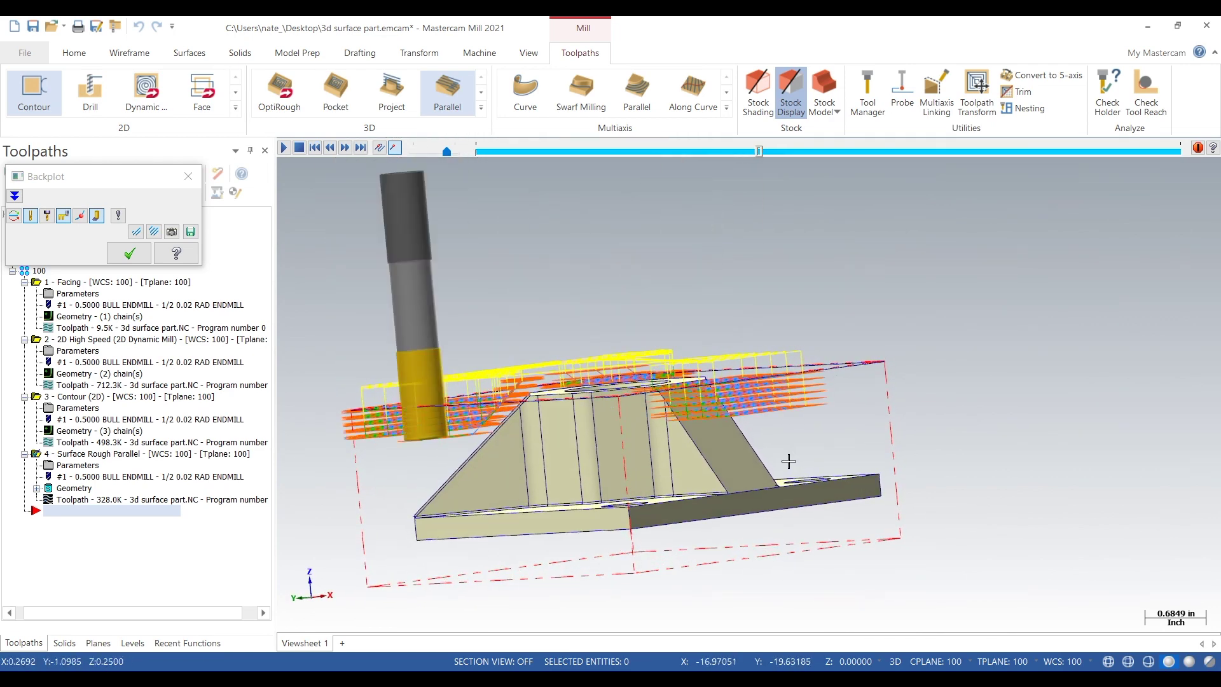
{"action": "middle_click_drag", "start_coordinate": [789, 461], "coordinate": [795, 472]}
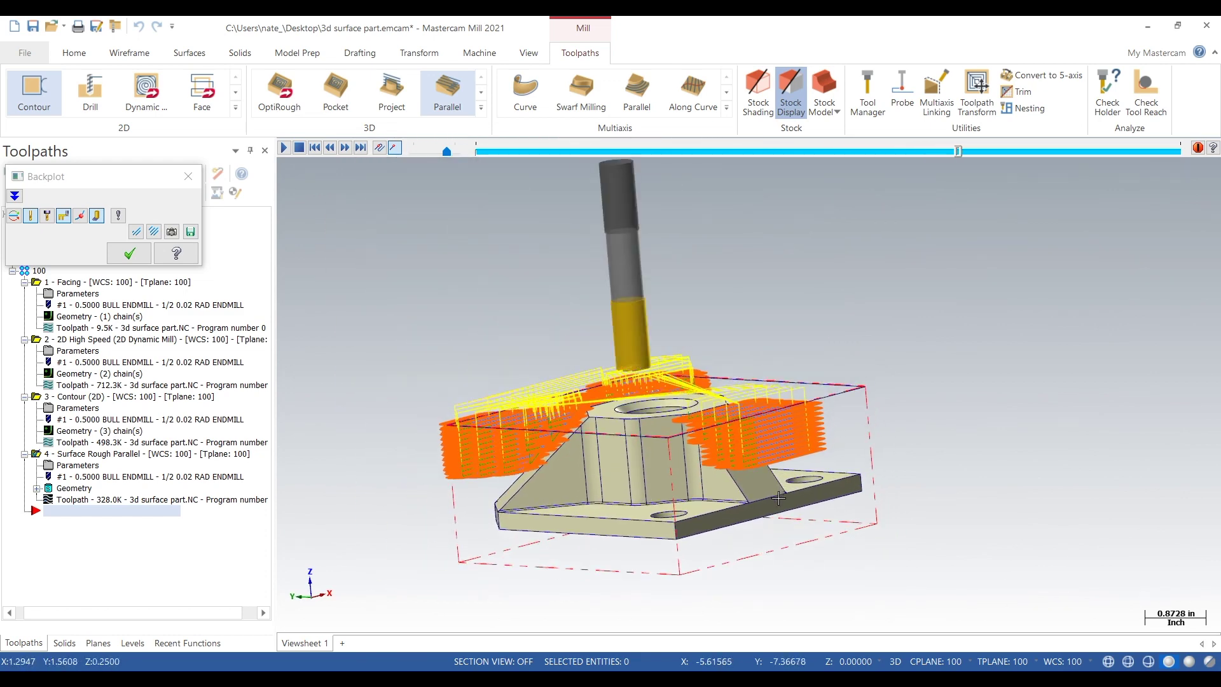
{"action": "scroll", "coordinate": [782, 493], "scroll_direction": "up", "scroll_amount": 1}
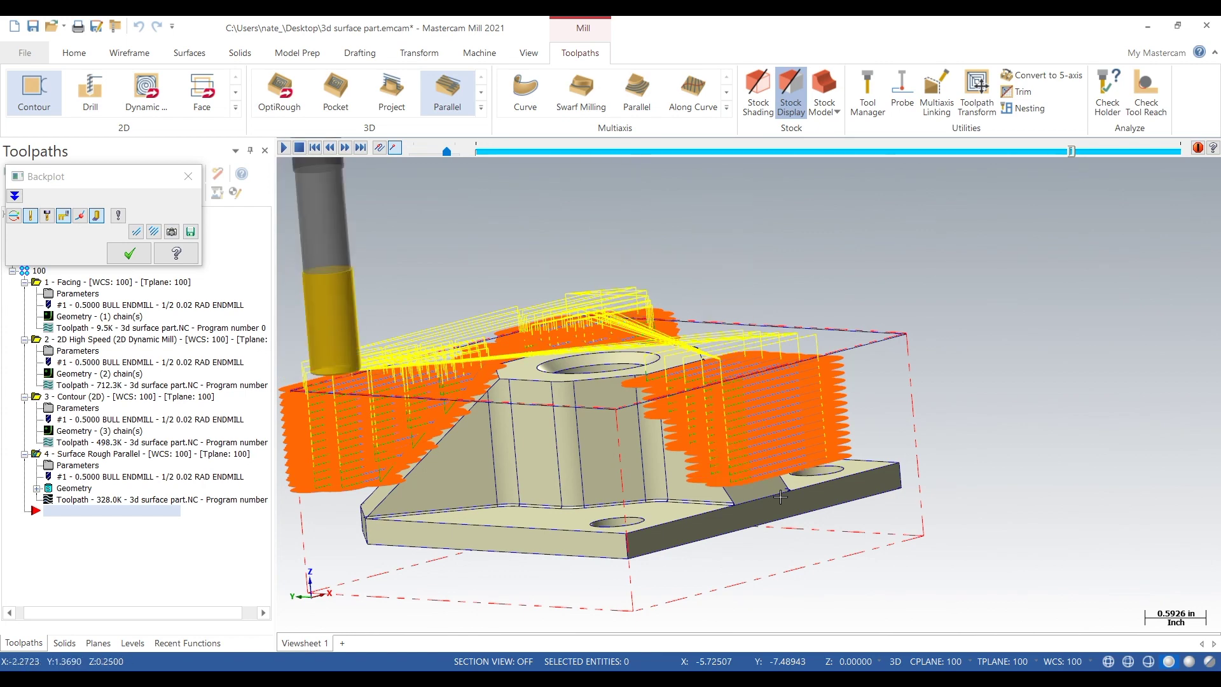
{"action": "scroll", "coordinate": [779, 498], "scroll_direction": "down", "scroll_amount": 1}
{"action": "left_click", "coordinate": [188, 176]}
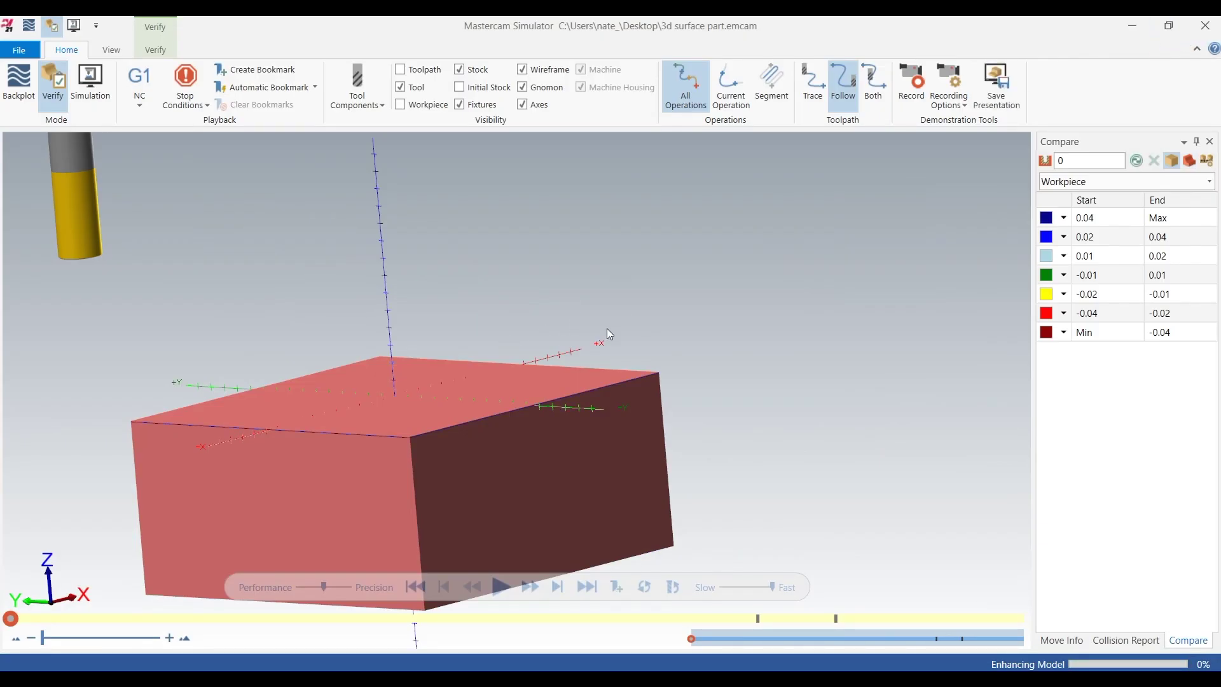
Step: Turn on the colour comparison against Workpiece in the Mastercam Simulator and play the verification
{"action": "scroll", "coordinate": [592, 342], "scroll_direction": "down", "scroll_amount": 3}
{"action": "middle_click_drag", "start_coordinate": [496, 342], "coordinate": [931, 227]}
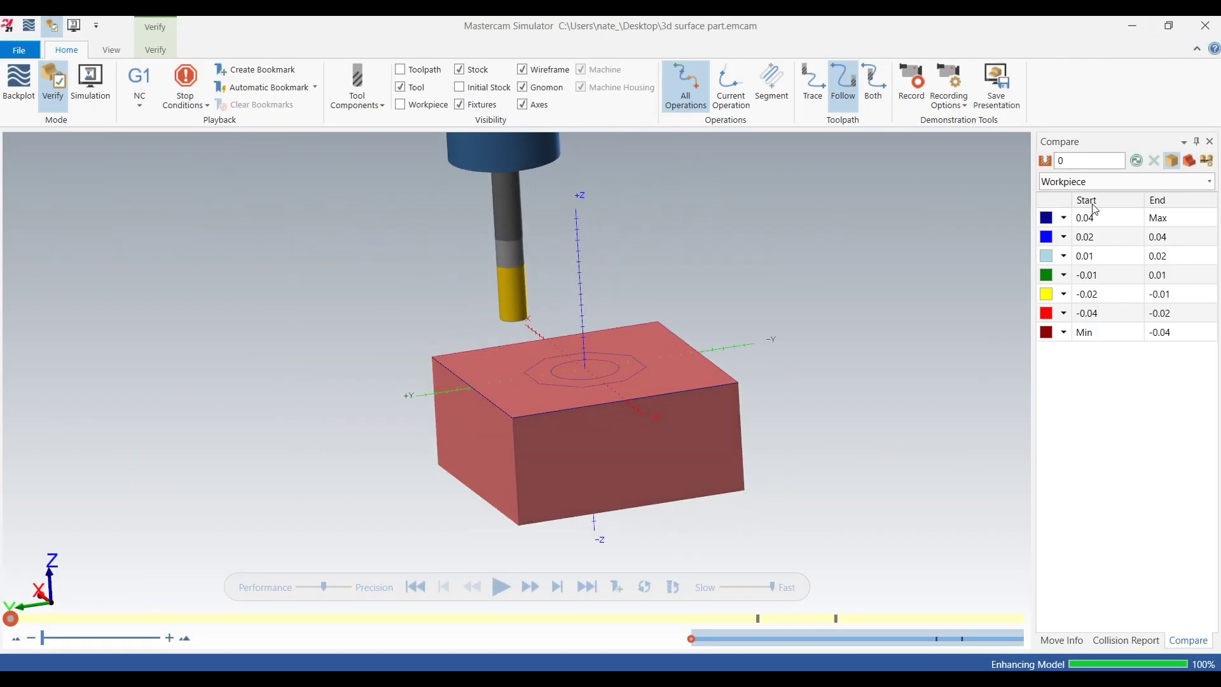
{"action": "left_click", "coordinate": [1137, 162]}
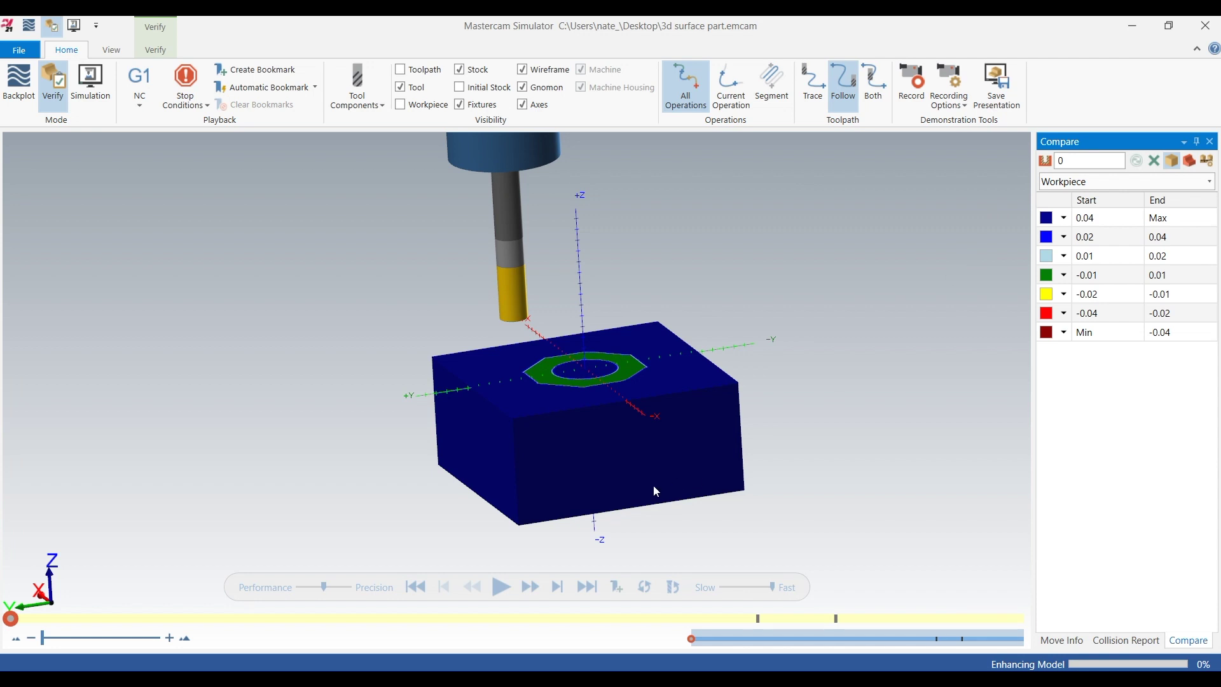
{"action": "left_click", "coordinate": [495, 586]}
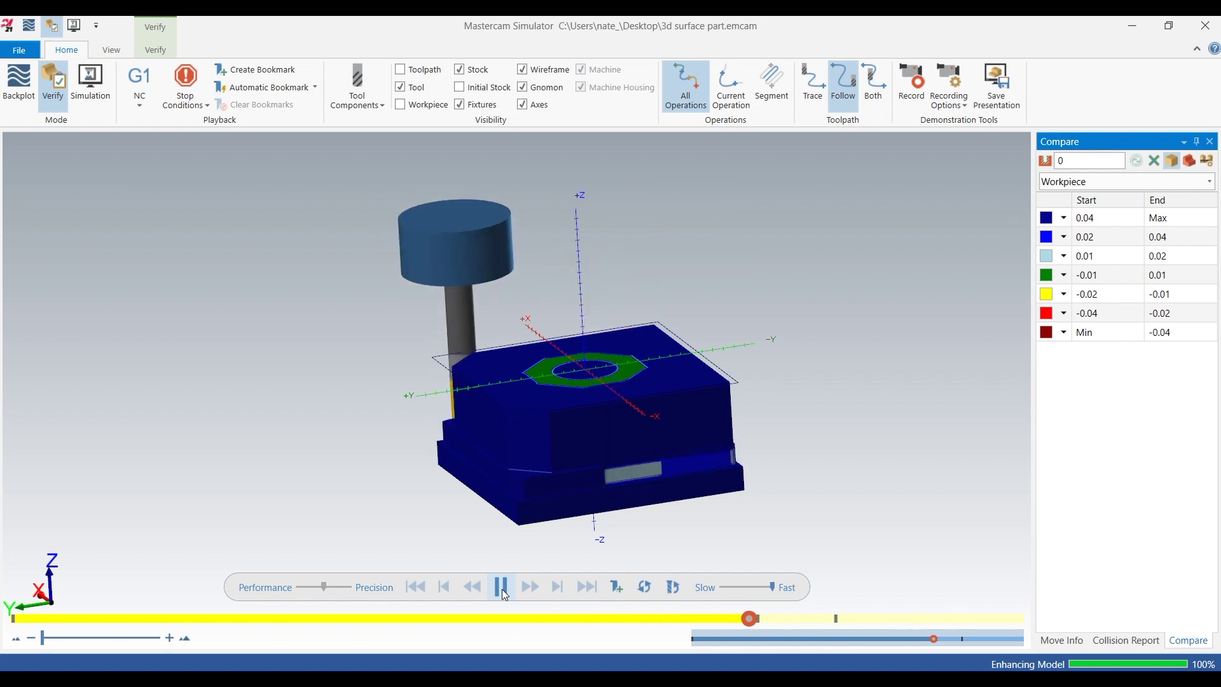
Step: Pause the verification, lower the playback speed and resume it to watch the contour cuts and the remaining stock
{"action": "left_click", "coordinate": [502, 589]}
{"action": "left_click", "coordinate": [731, 586]}
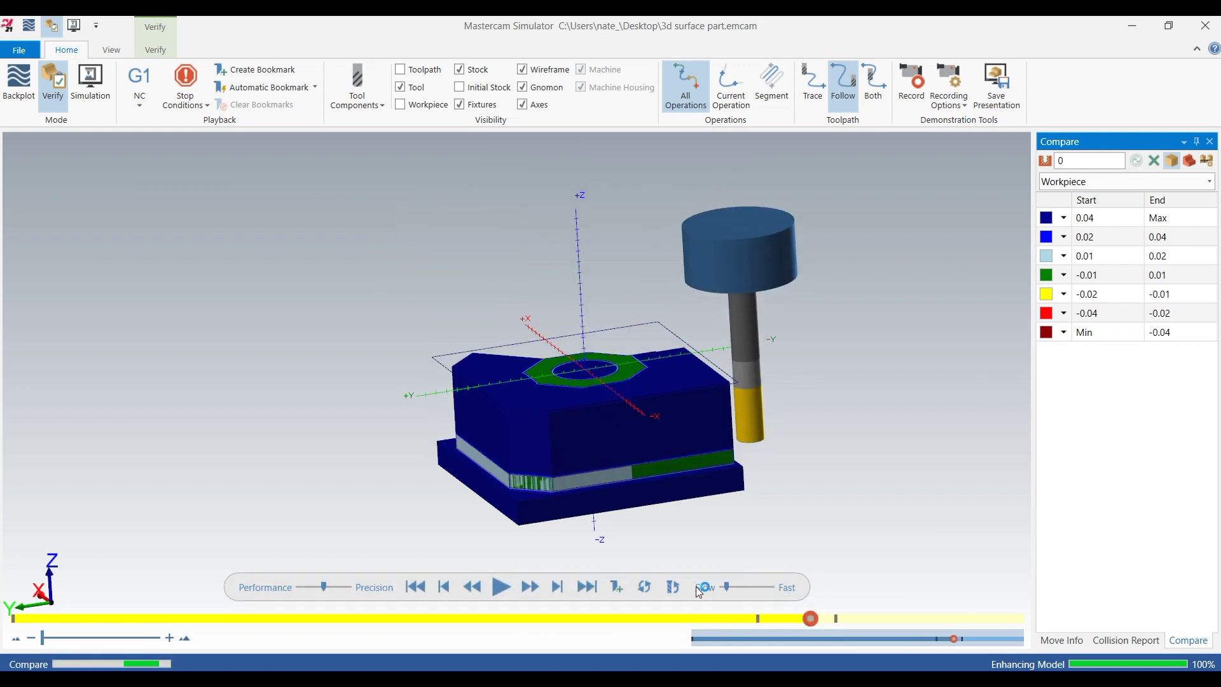
{"action": "left_click", "coordinate": [500, 588]}
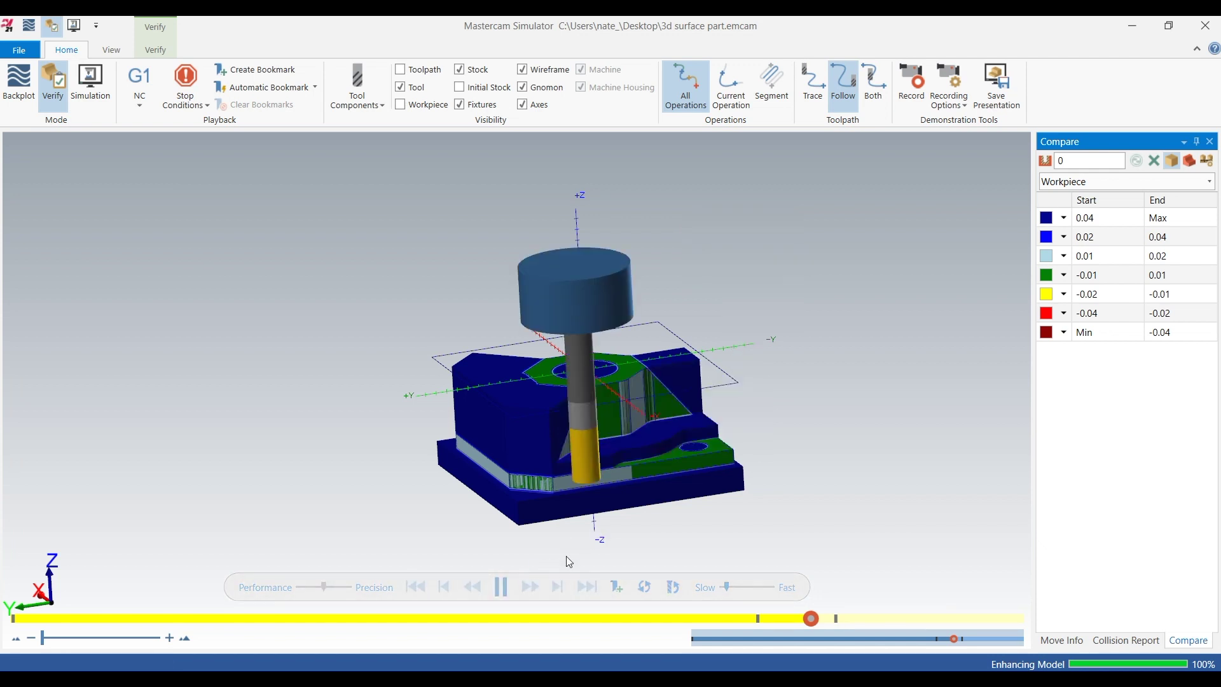
{"action": "left_click", "coordinate": [722, 587]}
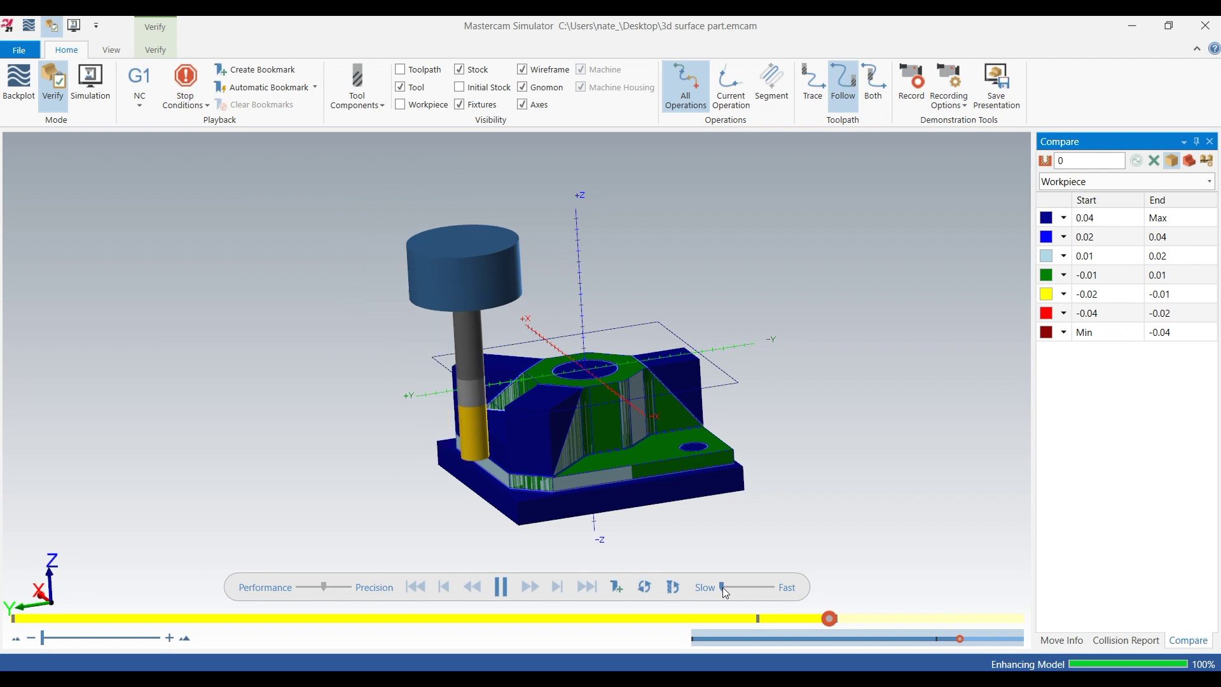
{"action": "left_click_drag", "start_coordinate": [724, 586], "coordinate": [725, 585]}
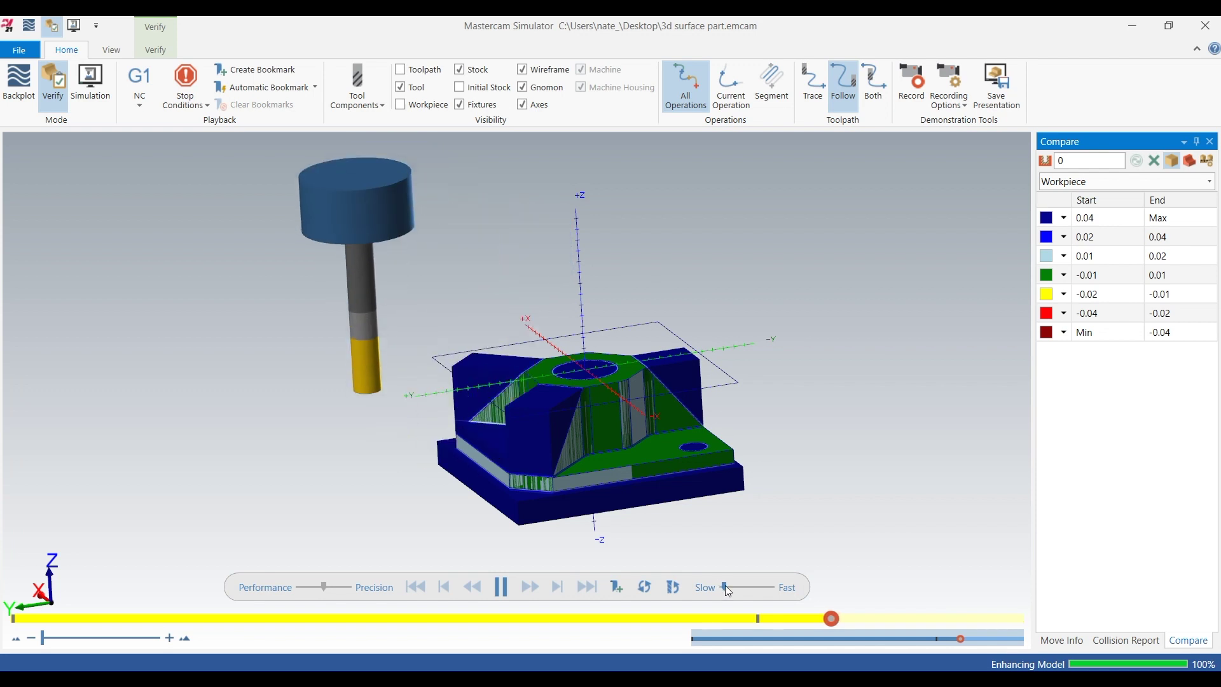
{"action": "scroll", "coordinate": [636, 490], "scroll_direction": "down", "scroll_amount": 2}
{"action": "scroll", "coordinate": [669, 464], "scroll_direction": "up", "scroll_amount": 3}
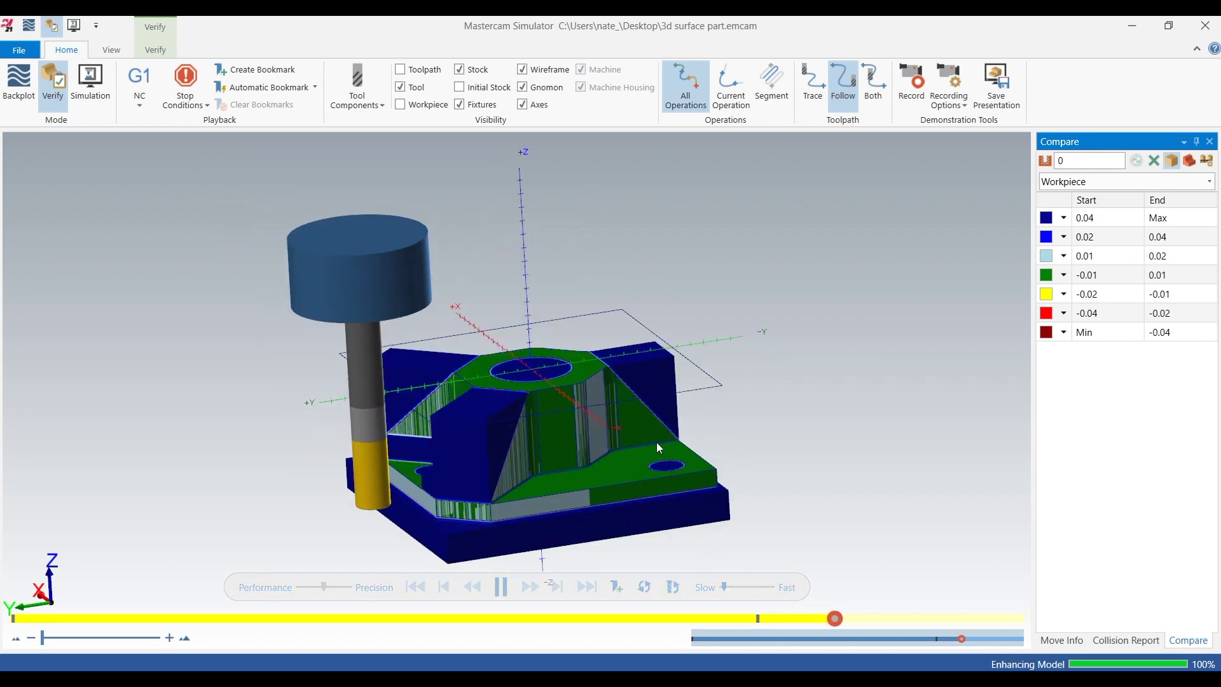
Step: Hide the milling tool holder and watch the first rough parallel passes on the sloped faces up close
{"action": "left_click", "coordinate": [358, 89]}
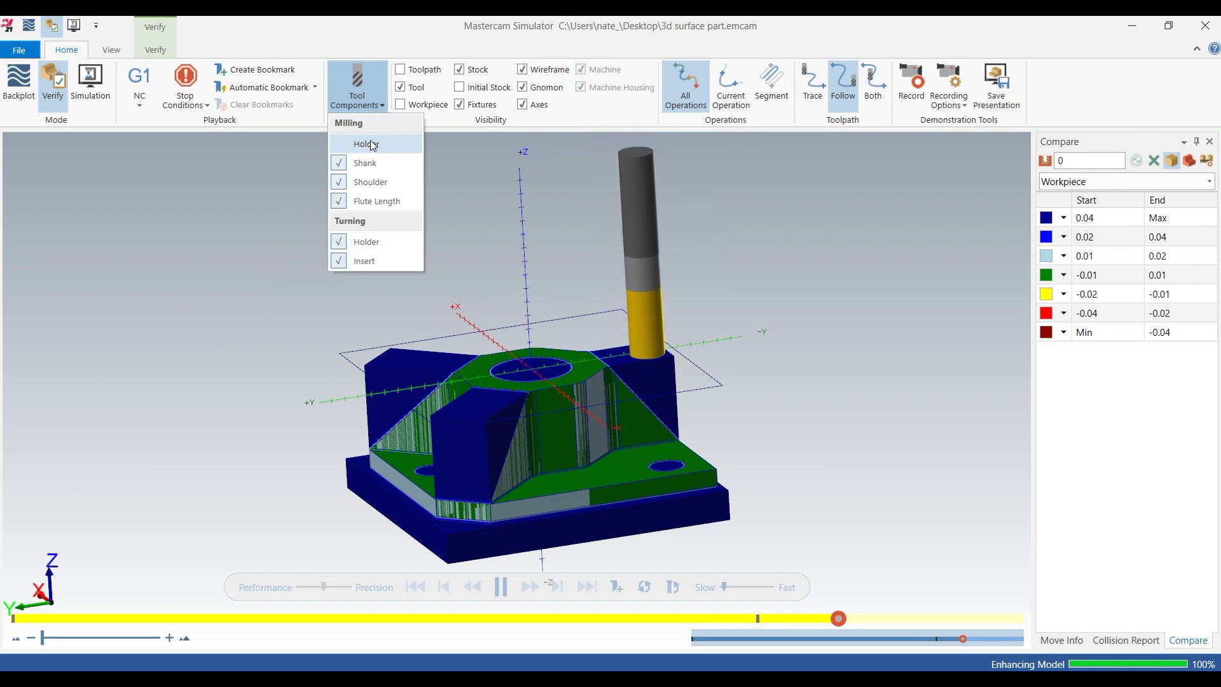
{"action": "left_click", "coordinate": [781, 279]}
{"action": "scroll", "coordinate": [517, 409], "scroll_direction": "up", "scroll_amount": 2}
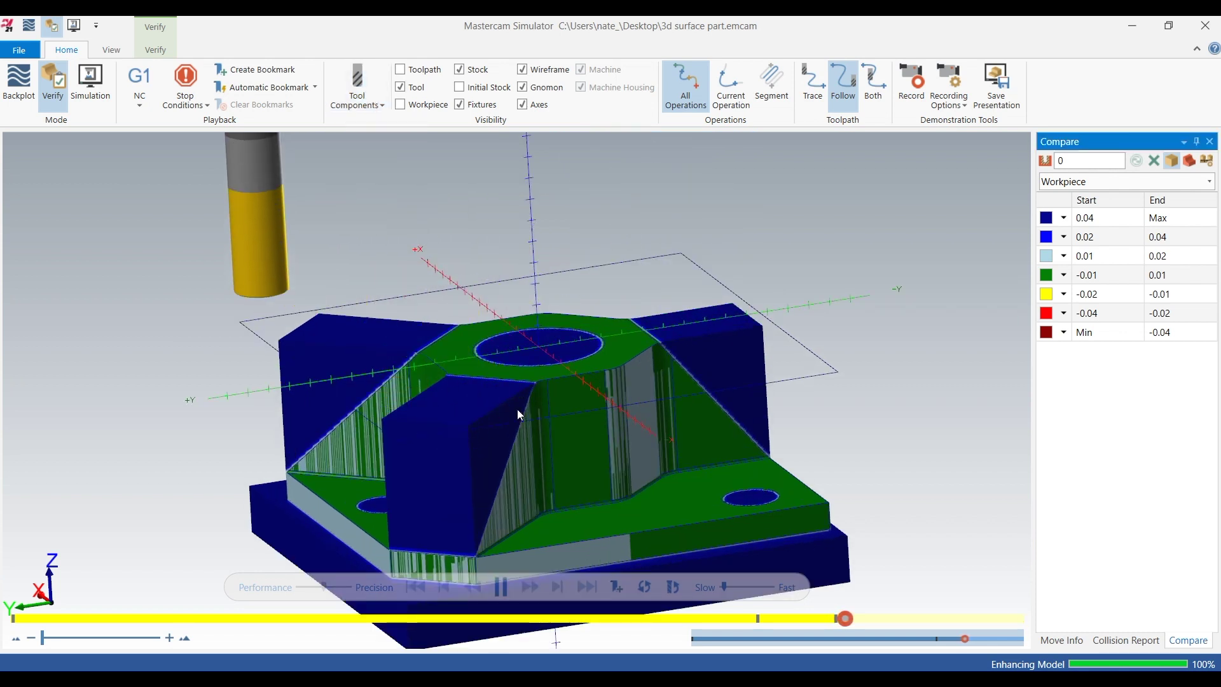
{"action": "scroll", "coordinate": [518, 409], "scroll_direction": "down", "scroll_amount": 2}
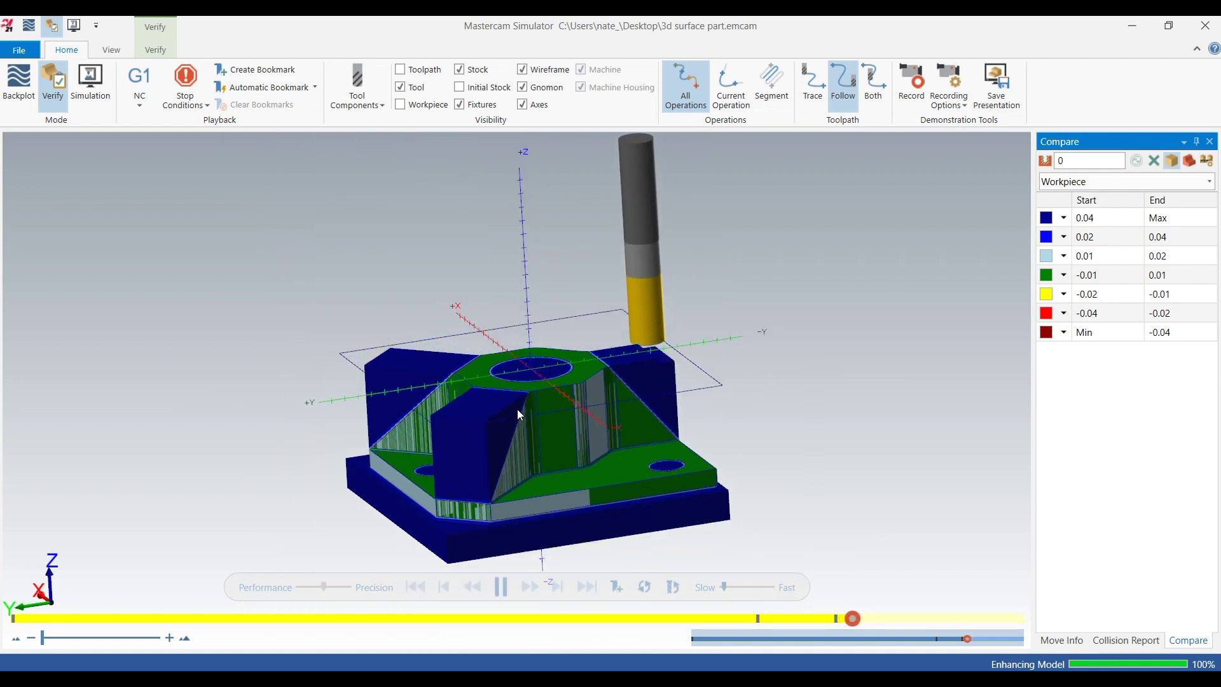
{"action": "scroll", "coordinate": [641, 368], "scroll_direction": "up", "scroll_amount": 3}
{"action": "scroll", "coordinate": [647, 357], "scroll_direction": "down", "scroll_amount": 2}
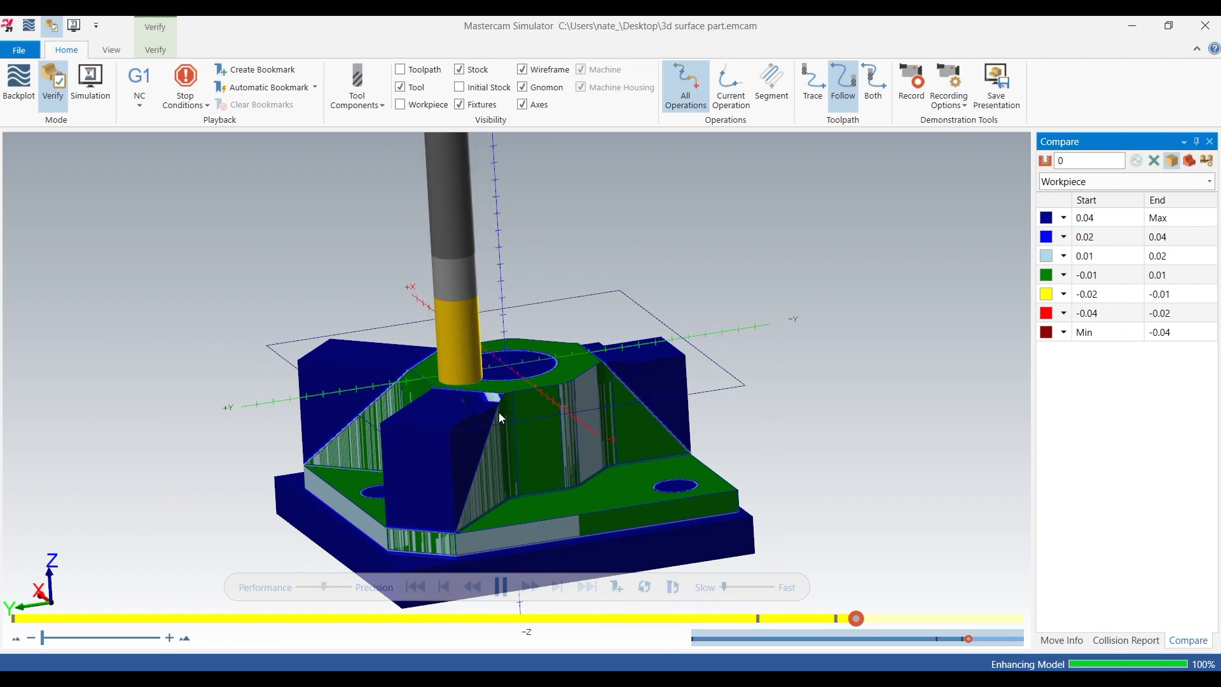
{"action": "scroll", "coordinate": [486, 414], "scroll_direction": "up", "scroll_amount": 2}
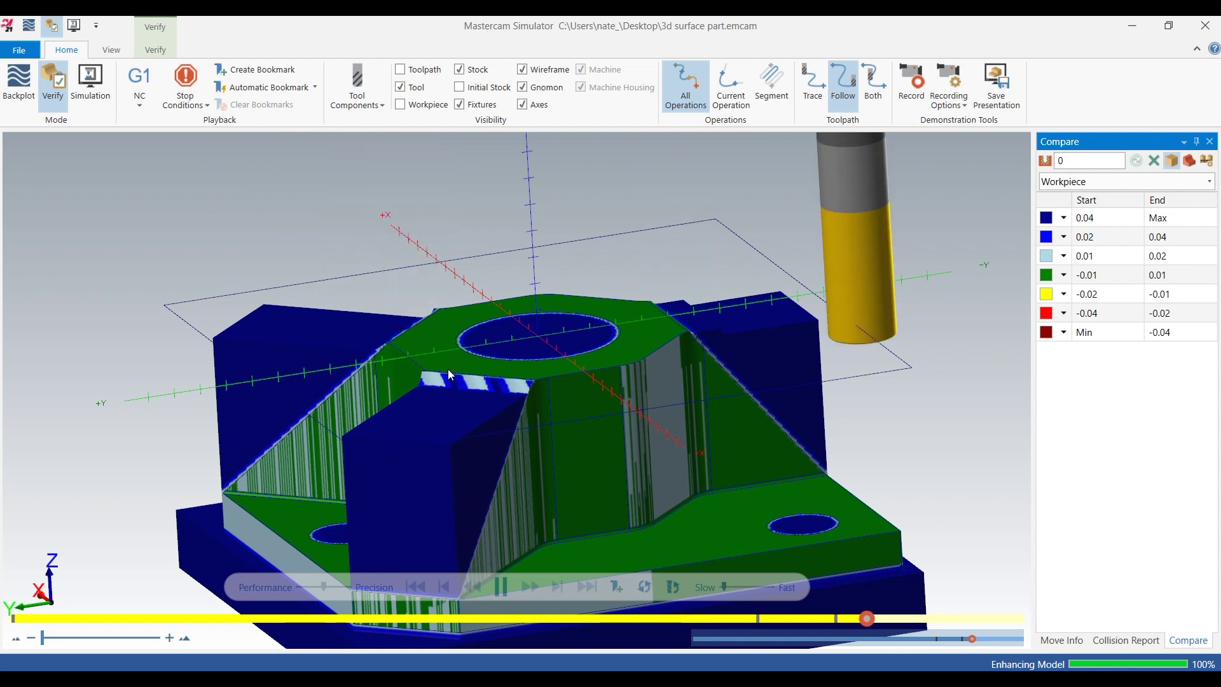
Step: Examine the rough parallel cuts on the sloped faces from several angles while the verification plays
{"action": "scroll", "coordinate": [451, 369], "scroll_direction": "down", "scroll_amount": 3}
{"action": "scroll", "coordinate": [566, 361], "scroll_direction": "up", "scroll_amount": 2}
{"action": "middle_click_drag", "start_coordinate": [631, 328], "coordinate": [590, 341]}
{"action": "scroll", "coordinate": [314, 338], "scroll_direction": "up", "scroll_amount": 4}
{"action": "scroll", "coordinate": [372, 350], "scroll_direction": "down", "scroll_amount": 6}
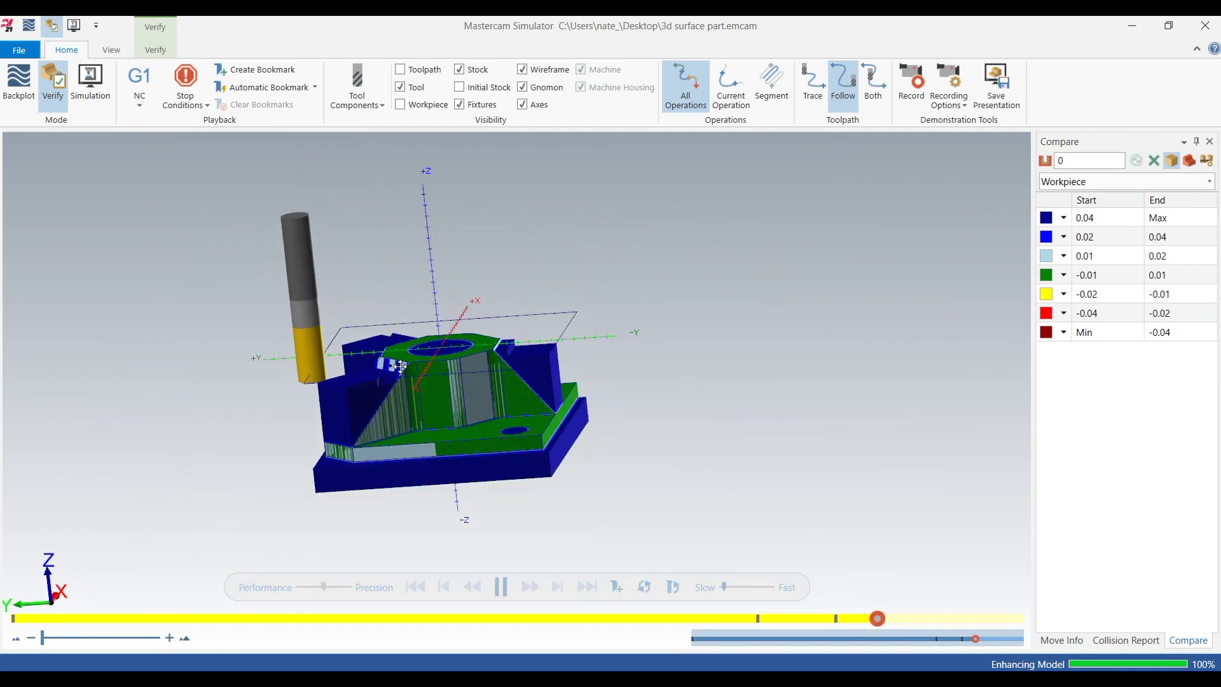
{"action": "middle_click_drag", "start_coordinate": [401, 366], "coordinate": [407, 367]}
{"action": "scroll", "coordinate": [380, 356], "scroll_direction": "up", "scroll_amount": 5}
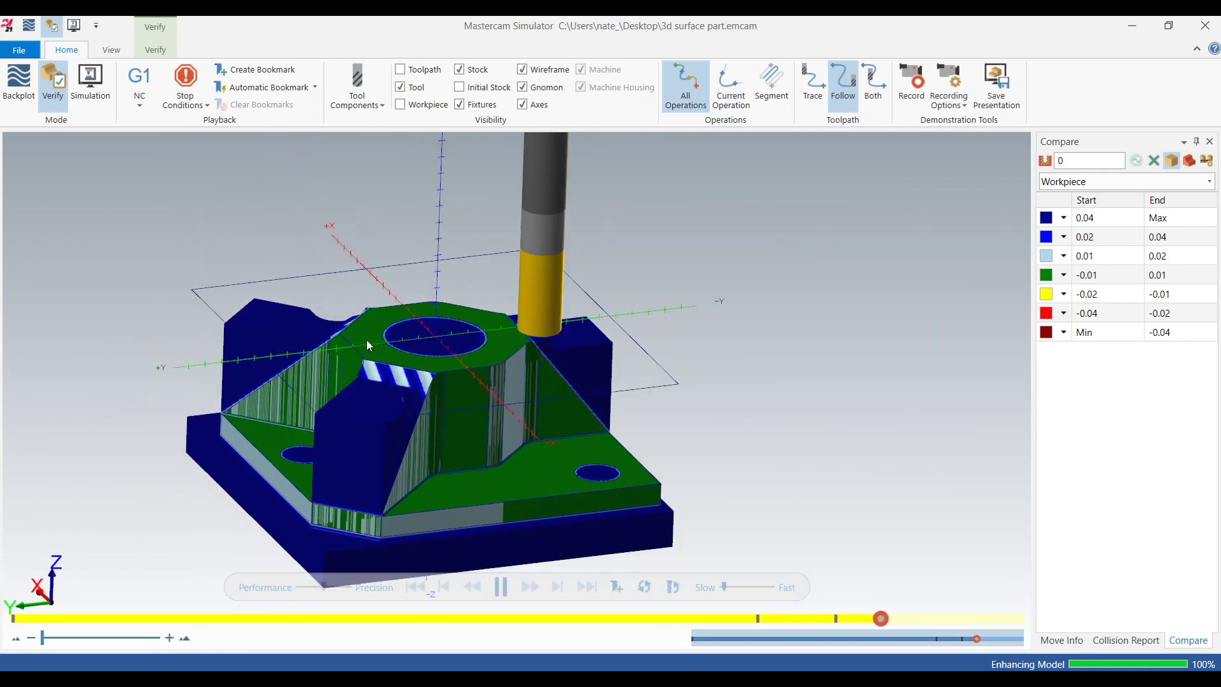
{"action": "middle_click_drag", "start_coordinate": [258, 365], "coordinate": [364, 383]}
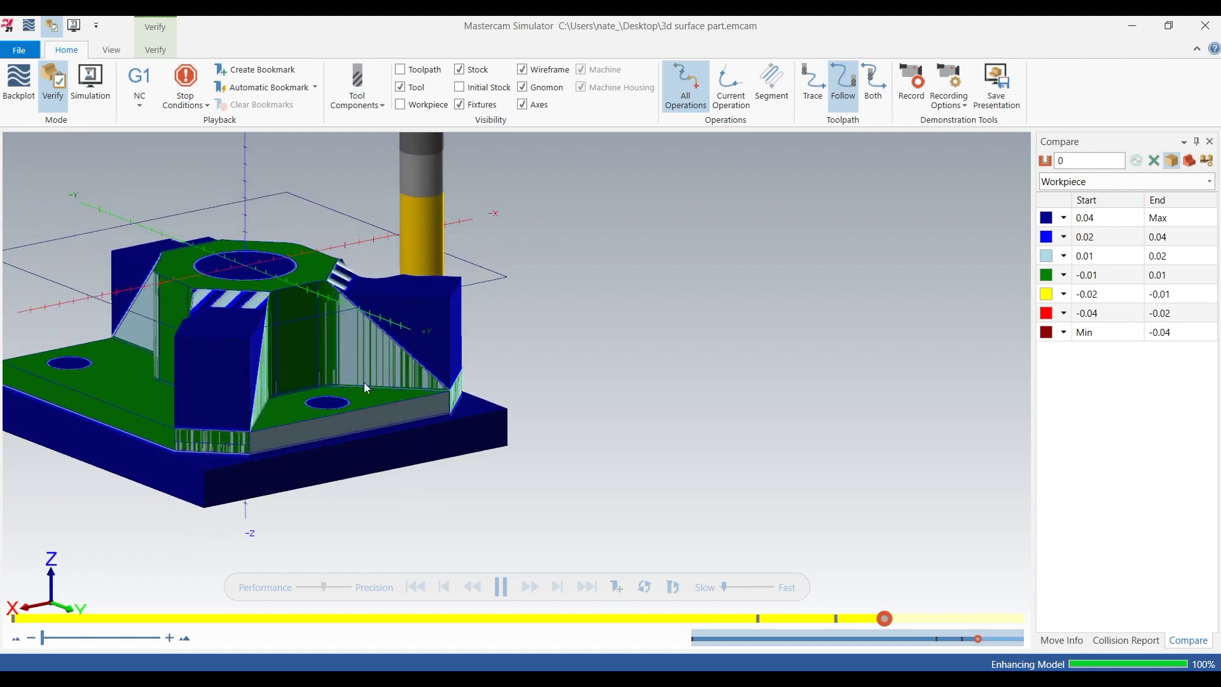
{"action": "scroll", "coordinate": [414, 406], "scroll_direction": "down", "scroll_amount": 3}
{"action": "scroll", "coordinate": [318, 331], "scroll_direction": "up", "scroll_amount": 3}
{"action": "scroll", "coordinate": [650, 381], "scroll_direction": "down", "scroll_amount": 2}
{"action": "scroll", "coordinate": [402, 388], "scroll_direction": "up", "scroll_amount": 3}
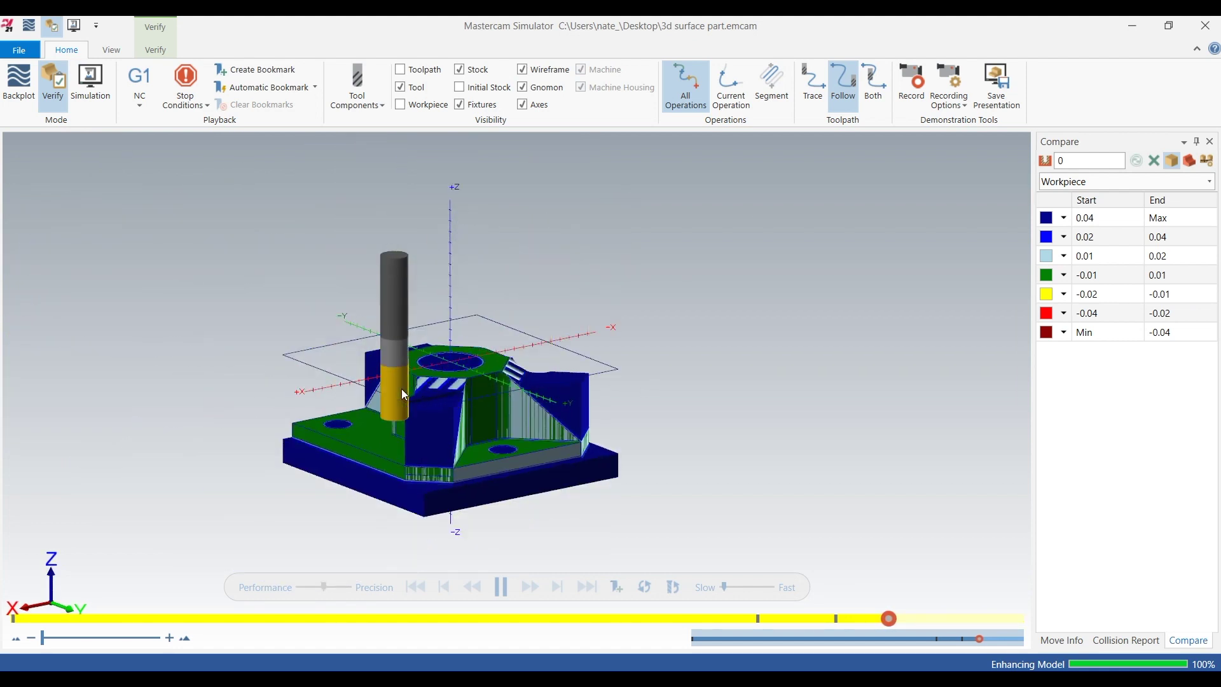
Step: Raise the playback speed slightly to finish the verification and examine the stepped stock left on the three sloped faces
{"action": "left_click", "coordinate": [739, 583]}
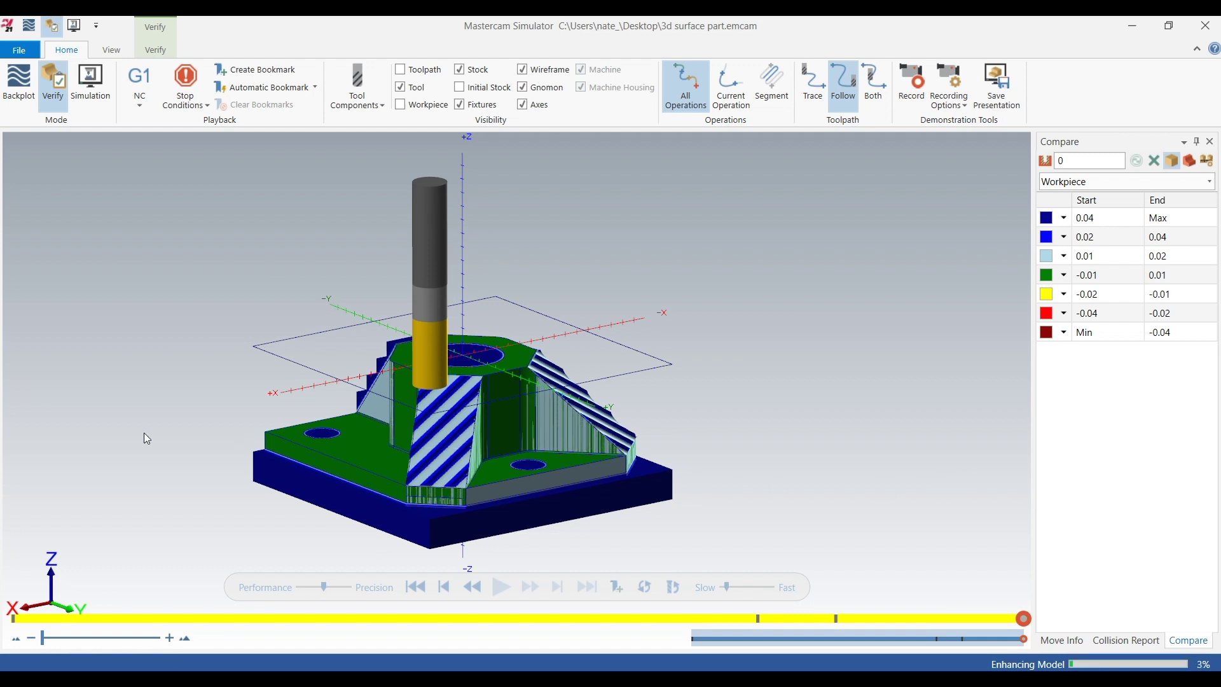
{"action": "middle_click_drag", "start_coordinate": [104, 433], "coordinate": [274, 410]}
{"action": "scroll", "coordinate": [467, 409], "scroll_direction": "down", "scroll_amount": 2}
{"action": "scroll", "coordinate": [284, 483], "scroll_direction": "up", "scroll_amount": 5}
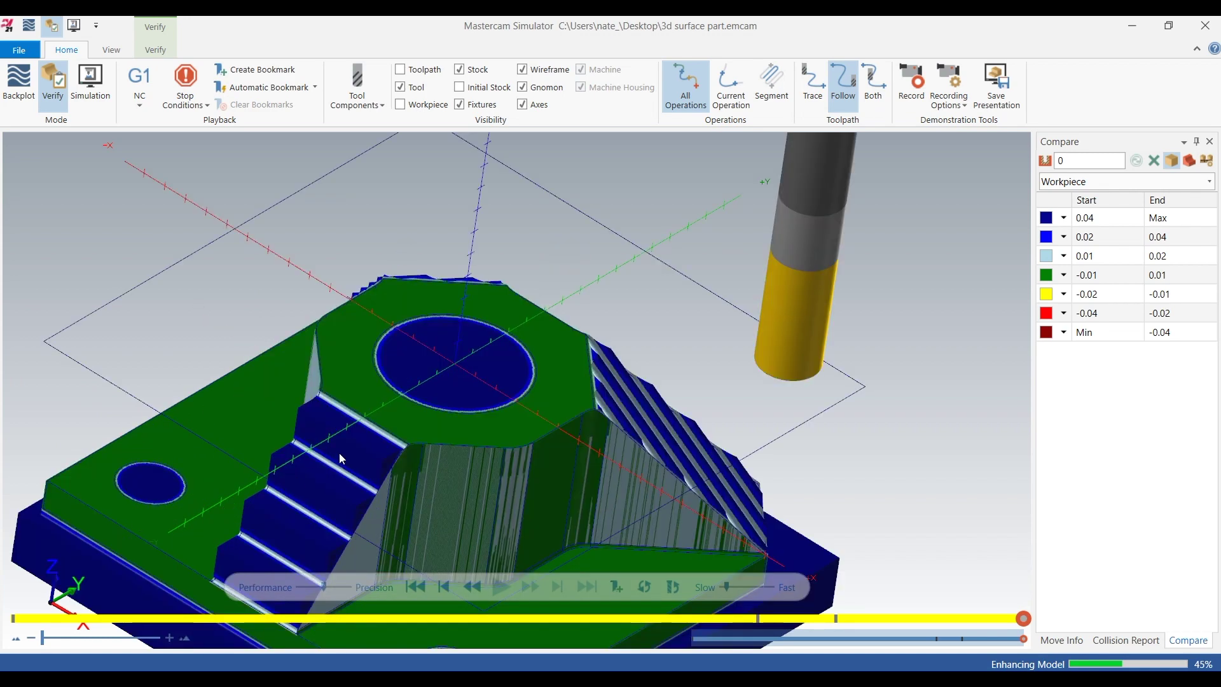
{"action": "scroll", "coordinate": [339, 452], "scroll_direction": "down", "scroll_amount": 4}
{"action": "scroll", "coordinate": [377, 477], "scroll_direction": "up", "scroll_amount": 3}
{"action": "middle_click_drag", "start_coordinate": [426, 461], "coordinate": [384, 448]}
{"action": "scroll", "coordinate": [415, 443], "scroll_direction": "down", "scroll_amount": 3}
{"action": "scroll", "coordinate": [377, 444], "scroll_direction": "up", "scroll_amount": 5}
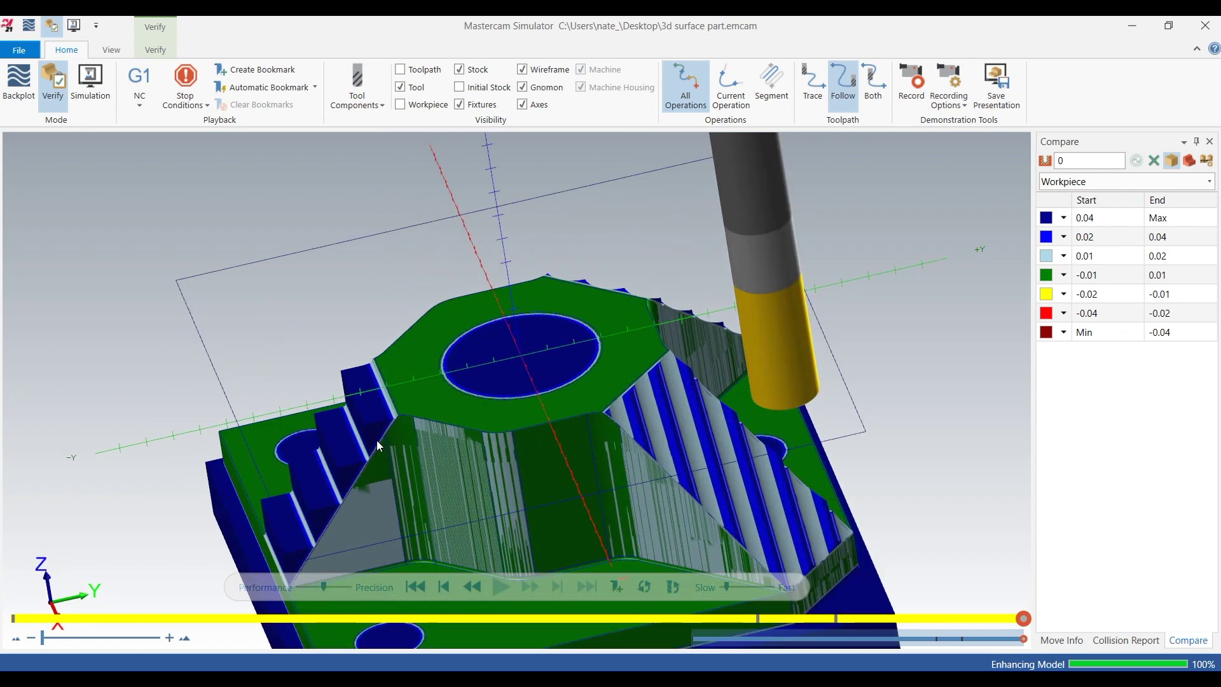
{"action": "scroll", "coordinate": [376, 440], "scroll_direction": "down", "scroll_amount": 3}
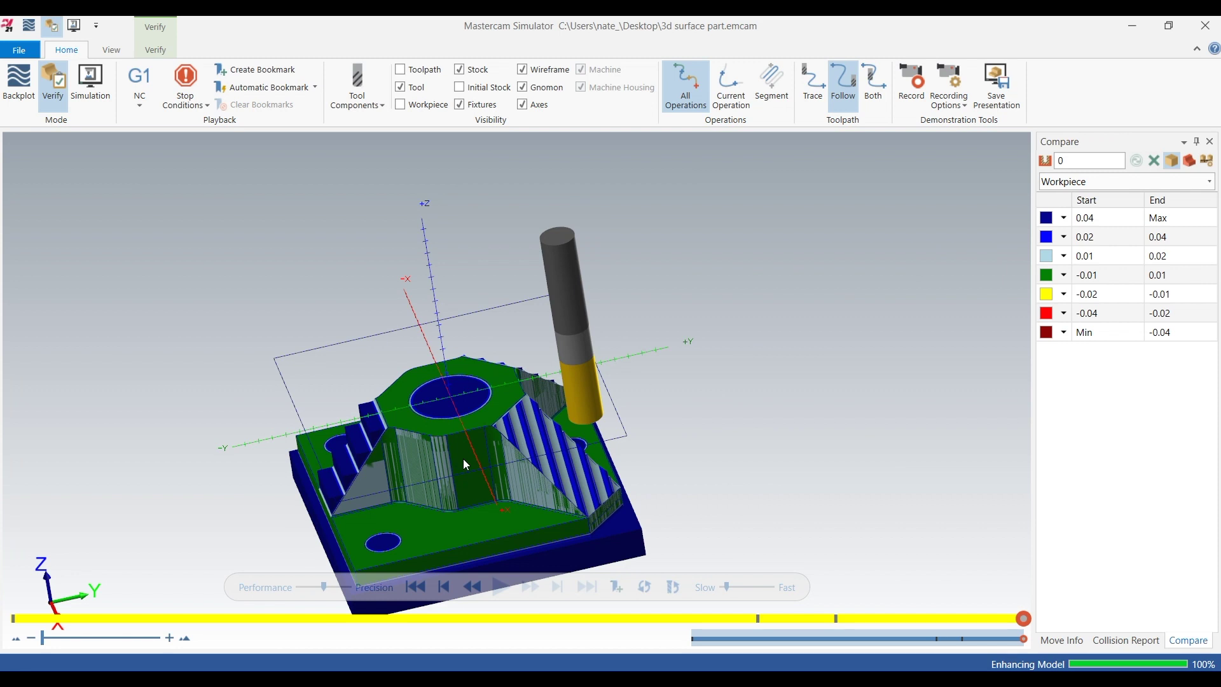
Step: Close the Mastercam Simulator and collapse the four operations in toolpath group 100
{"action": "left_click", "coordinate": [1205, 26]}
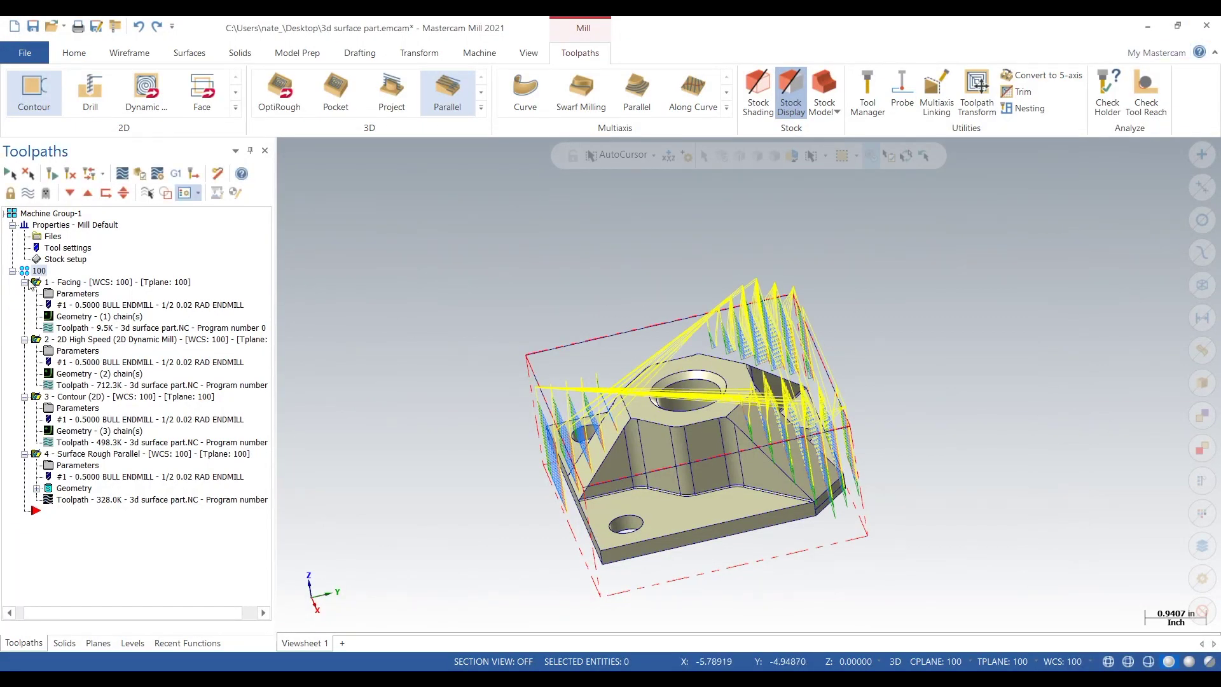
{"action": "left_click", "coordinate": [24, 282]}
{"action": "left_click", "coordinate": [24, 293]}
{"action": "left_click", "coordinate": [24, 305]}
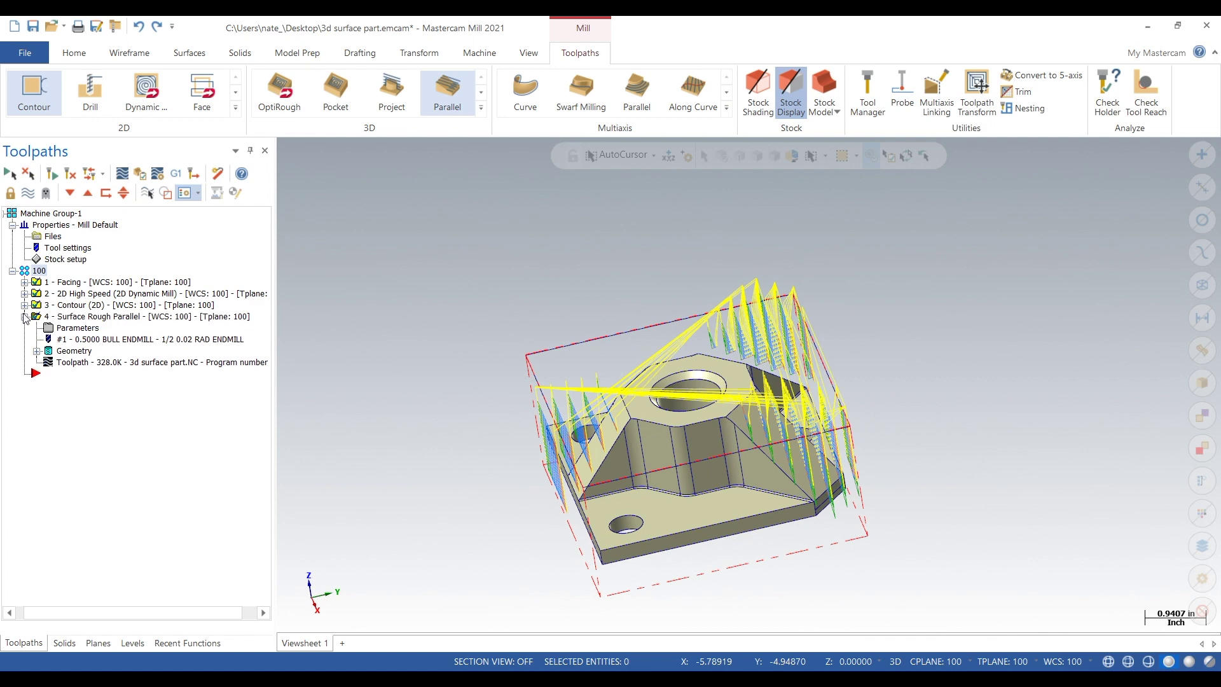
{"action": "left_click", "coordinate": [24, 316]}
Step: Turn off the toolpath display for all four operations so only the part and stock outline are drawn
{"action": "left_click", "coordinate": [28, 193]}
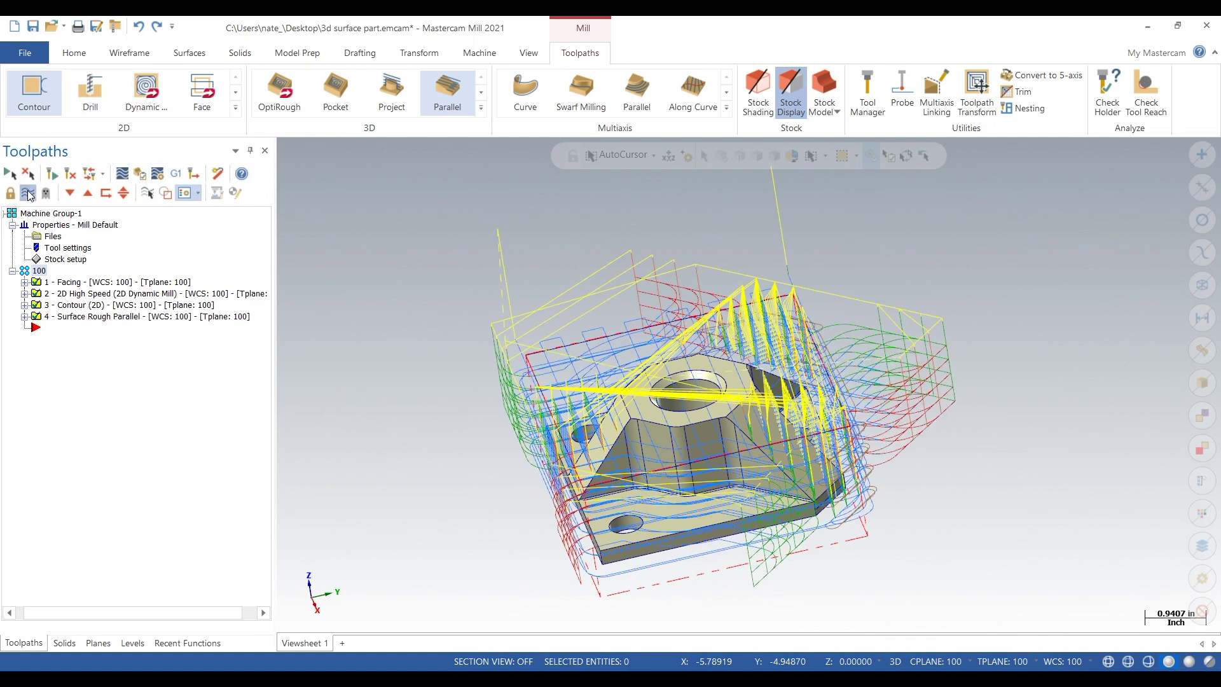
{"action": "left_click", "coordinate": [28, 194]}
{"action": "scroll", "coordinate": [344, 185], "scroll_direction": "down", "scroll_amount": 2}
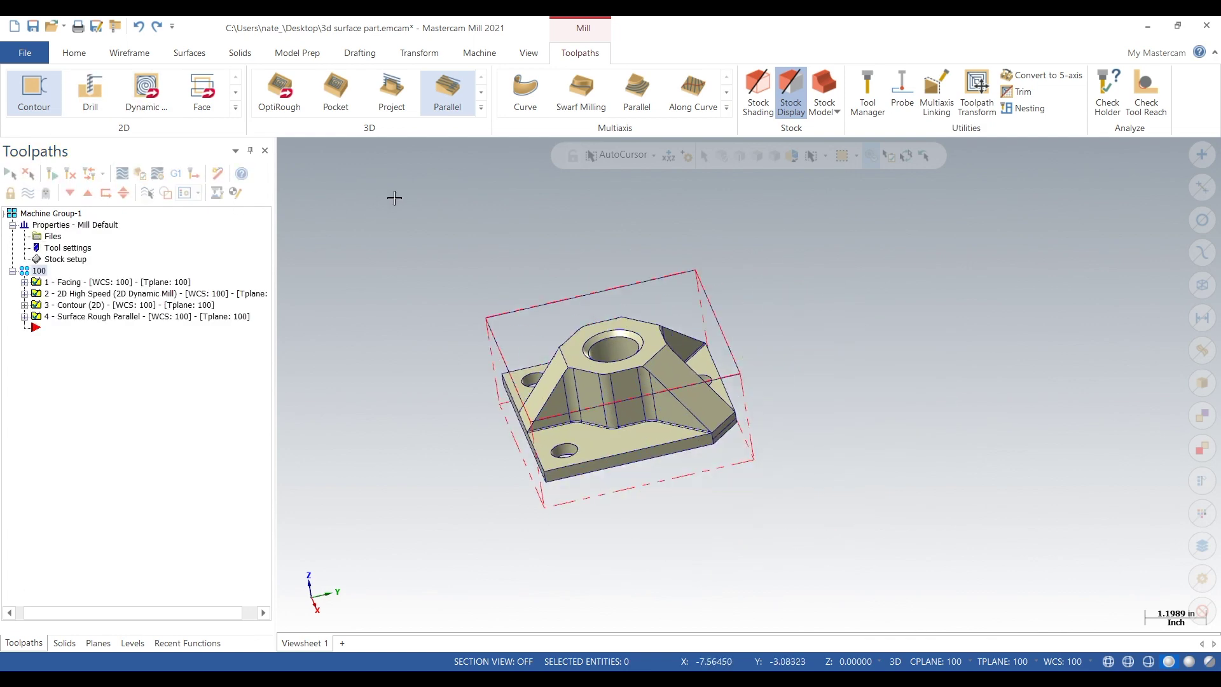
{"action": "left_click", "coordinate": [482, 108]}
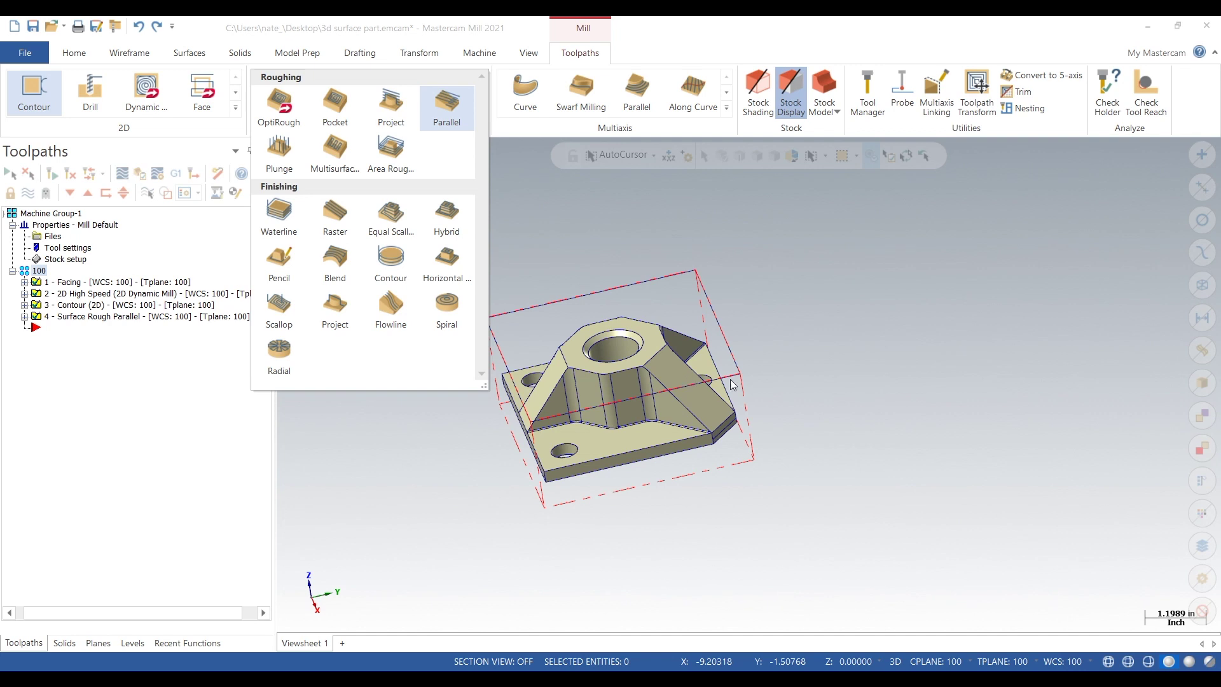
{"action": "left_click", "coordinate": [859, 376]}
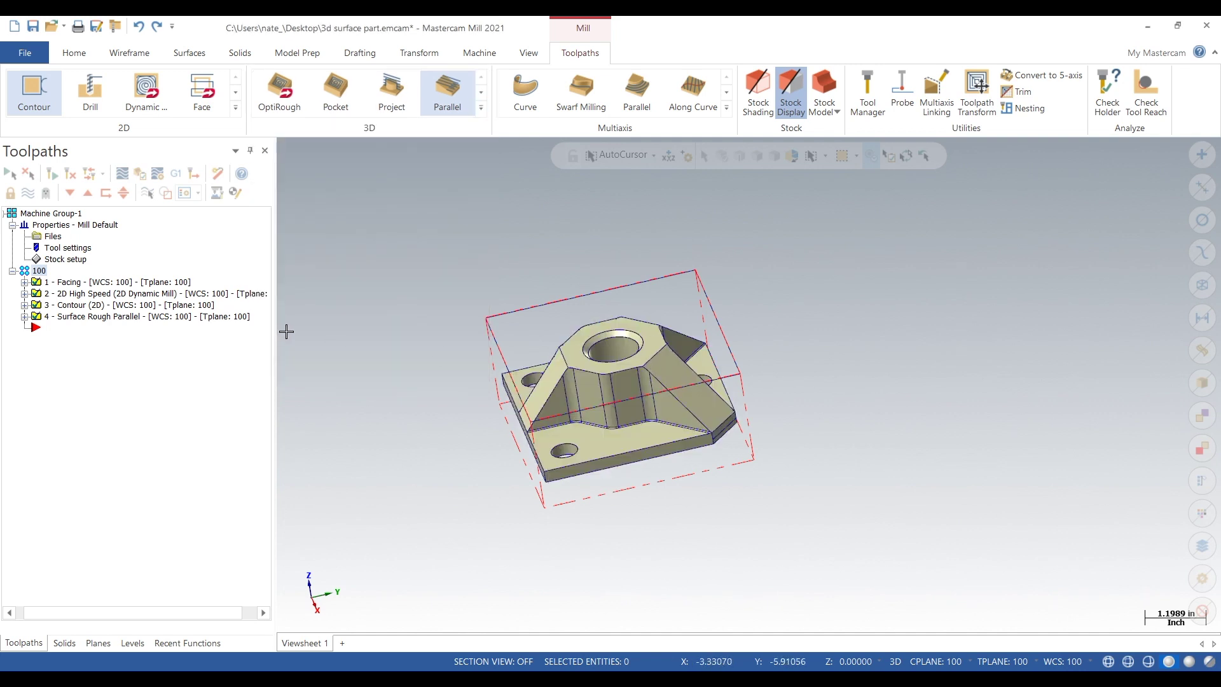